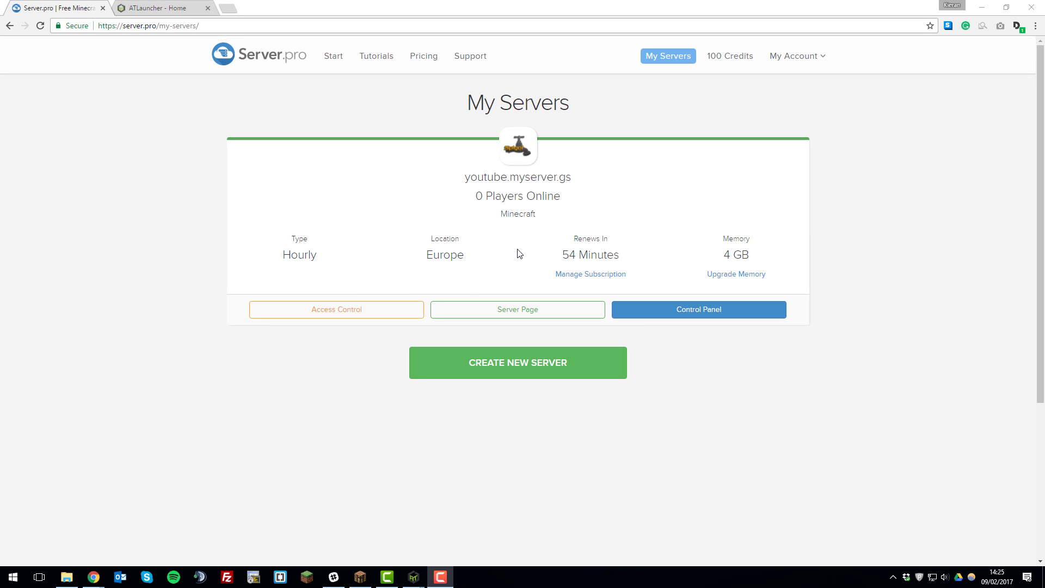
- Open Server.pro's Control Panel for the running Spigot 1.11.2 Minecraft server
left_click(158, 10)
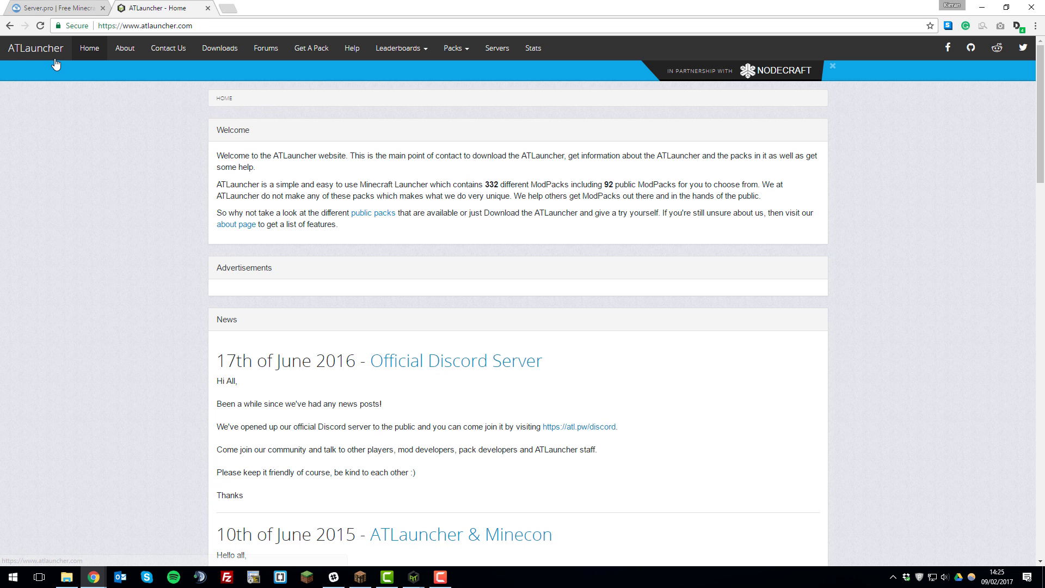
left_click(86, 8)
left_click(665, 310)
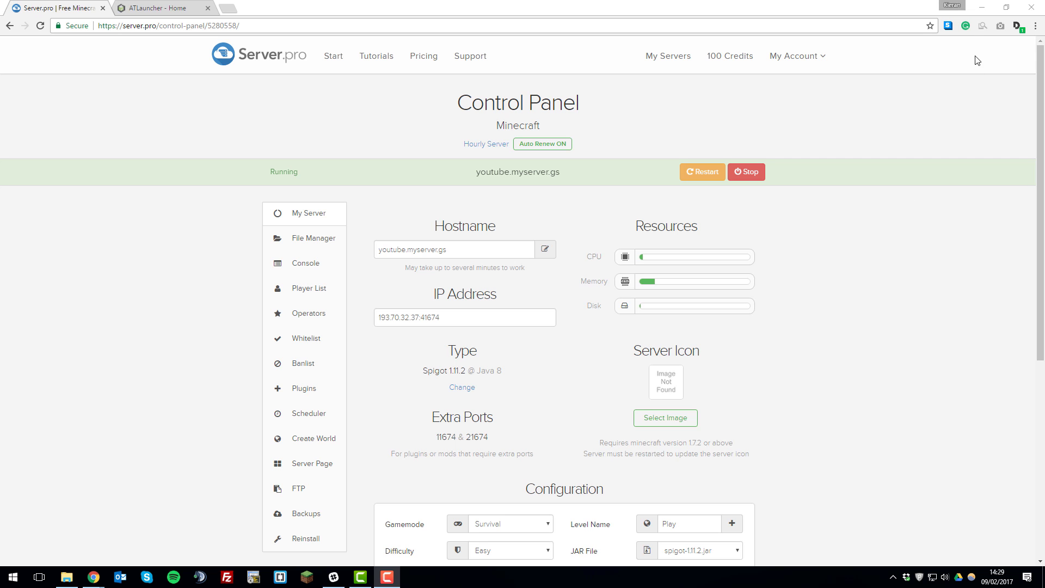
- Launch ATLauncher.exe from the desktop atl folder and move its window to the right
left_click(982, 11)
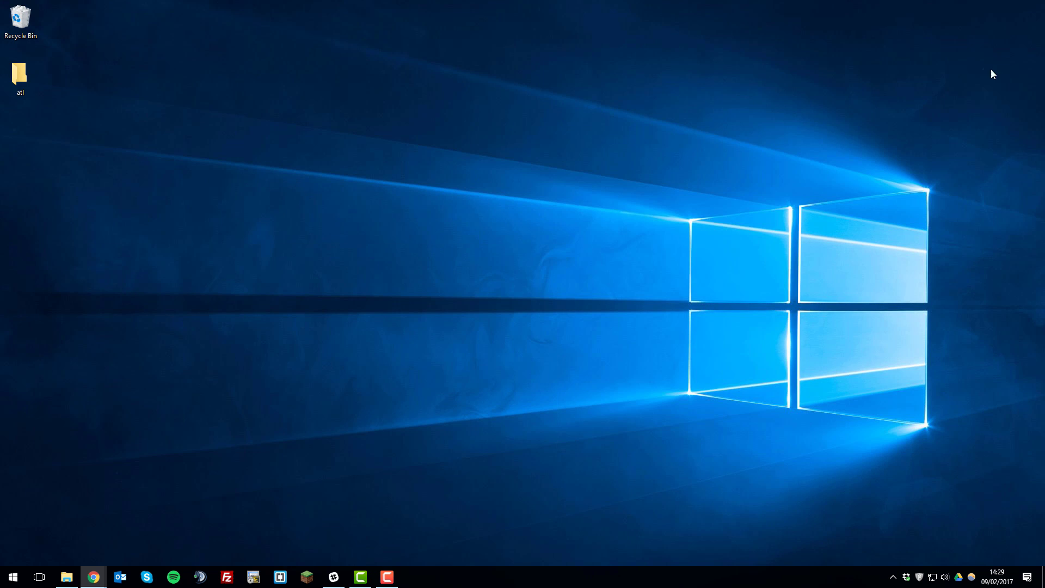
double_click(20, 76)
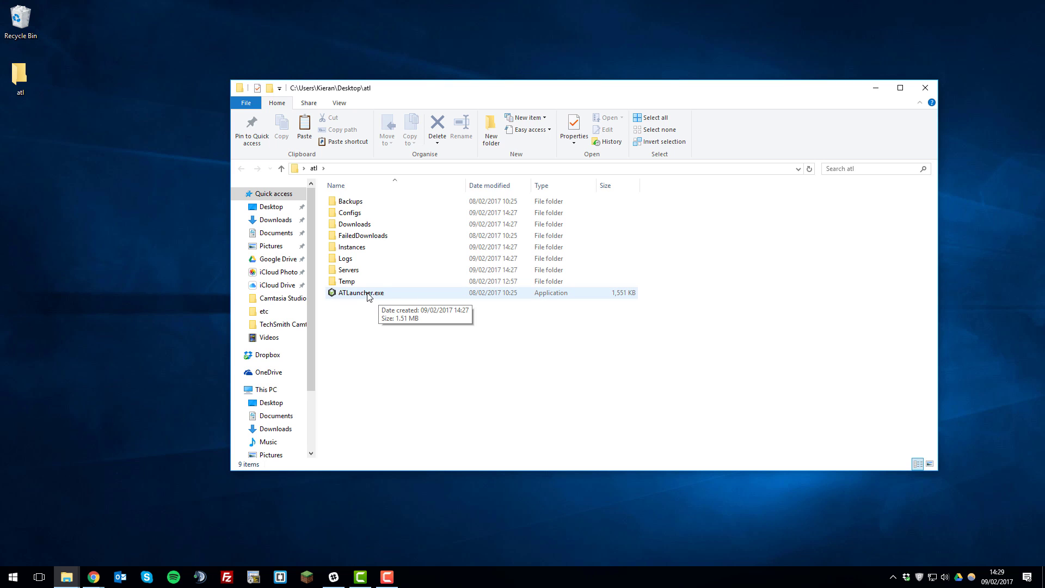
left_click(384, 297)
double_click(384, 297)
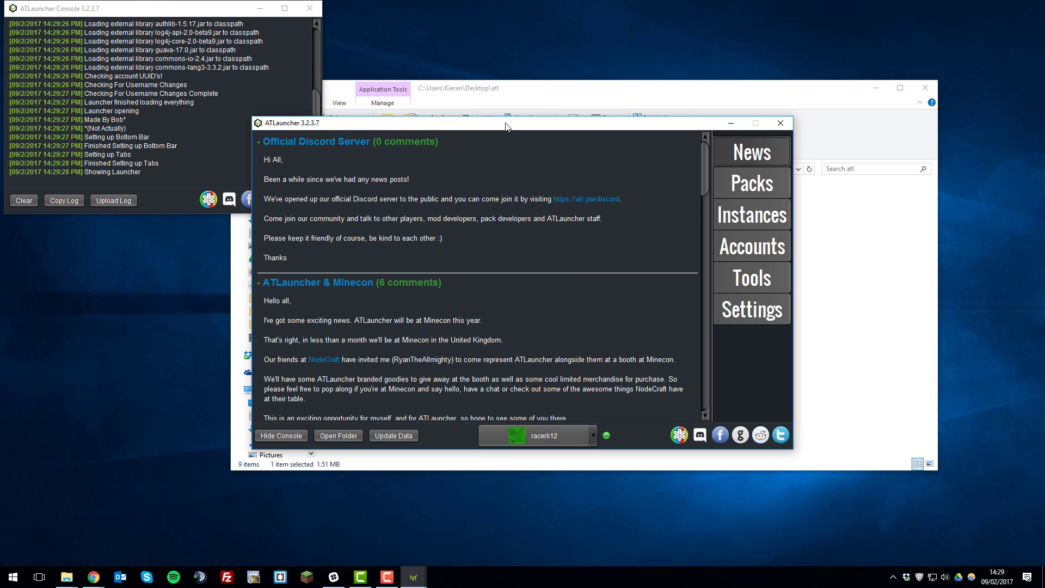
left_click_drag(506, 126, 754, 112)
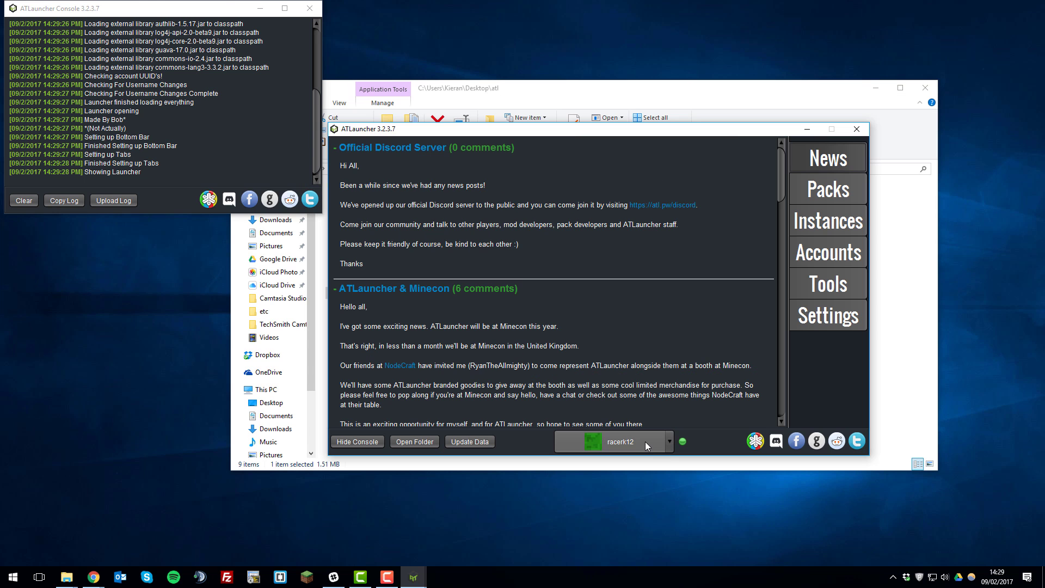
- Check the Accounts page, then show the Packs list with Sky Factory and Resonant Rise
left_click(821, 253)
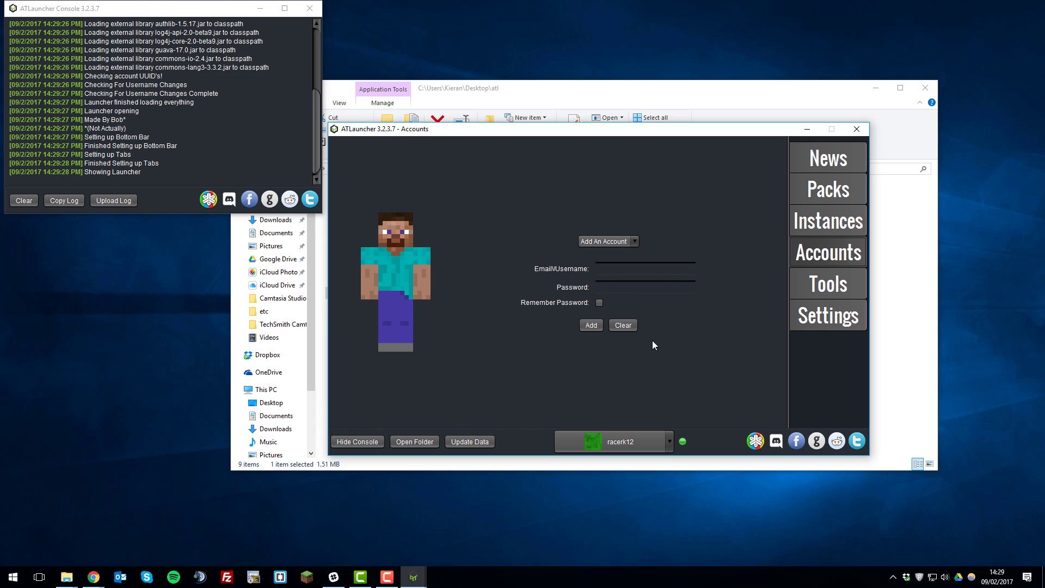
left_click(823, 194)
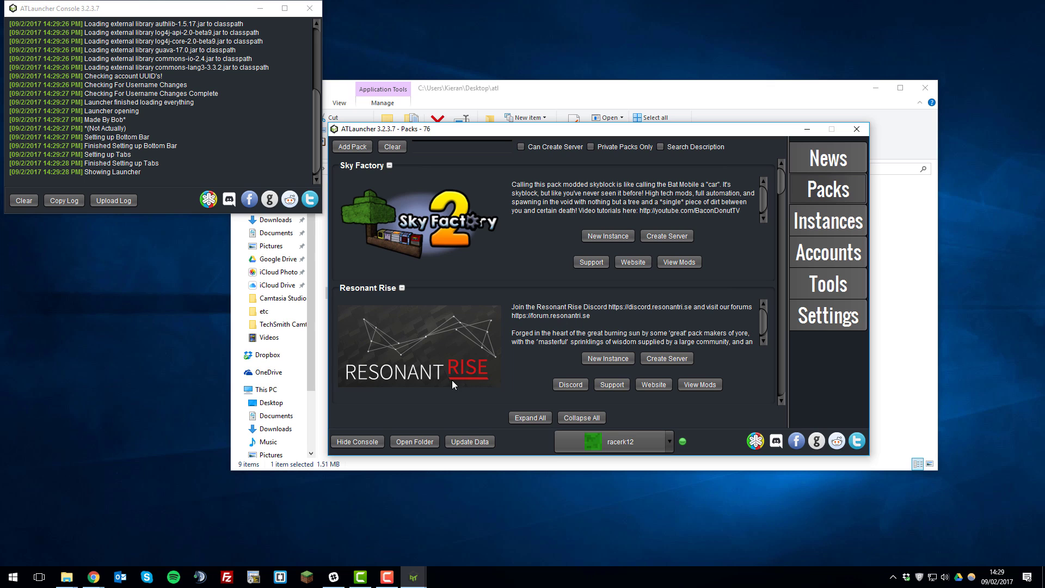
- Start creating a Resonant Rise server at version 4.1.0.1-b (1.10.2)
left_click(665, 359)
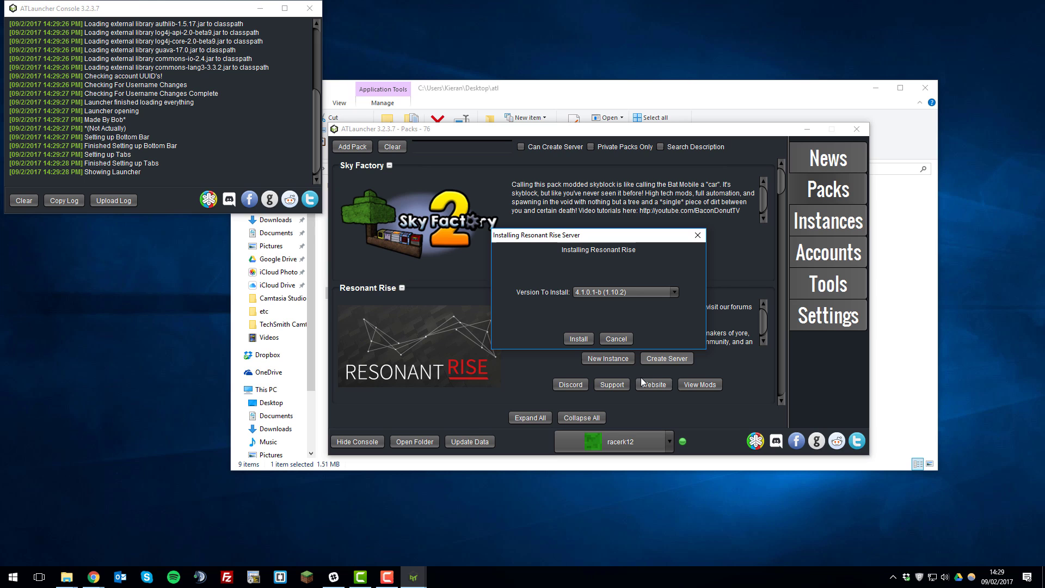
left_click(592, 293)
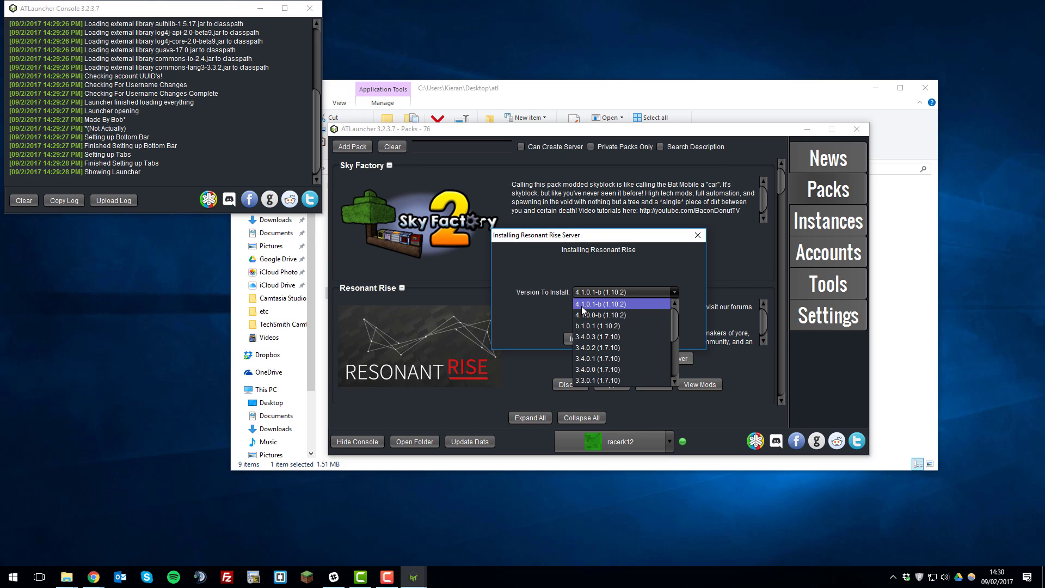
left_click(620, 308)
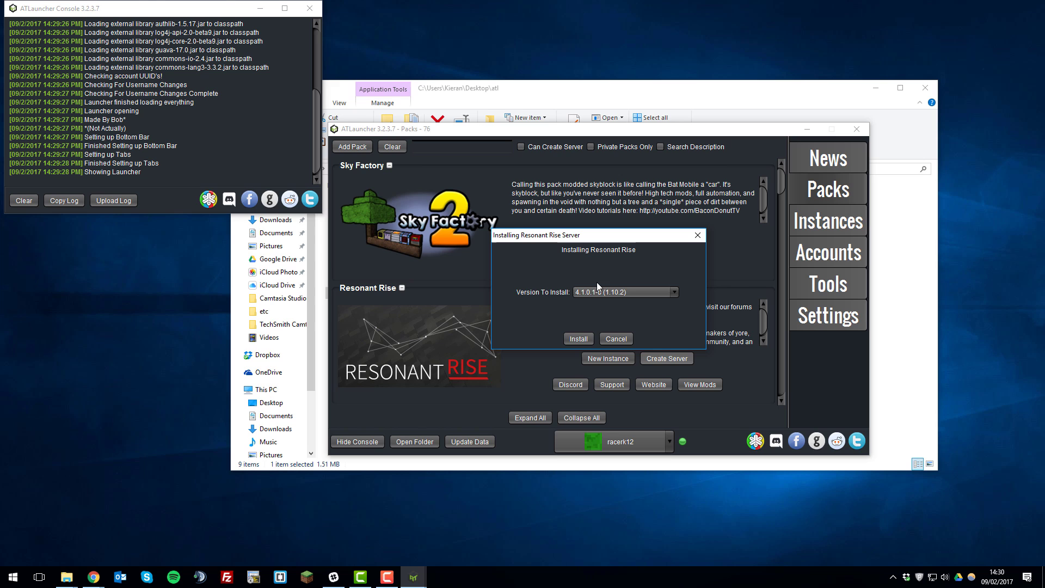
left_click(579, 339)
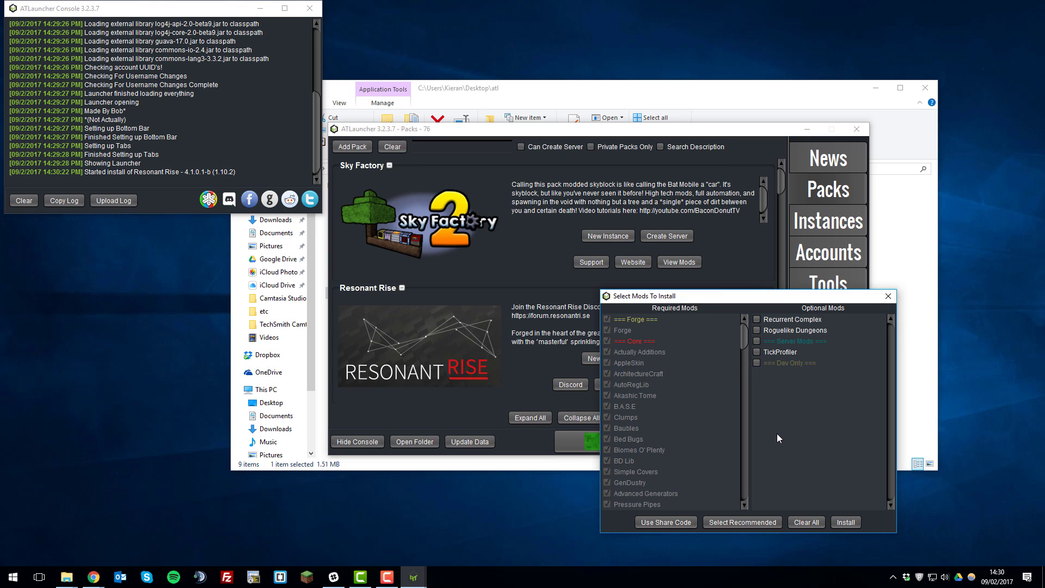
- Install the Resonant Rise 4.1.0.1-b server with the selected mods and acknowledge the Installed notice
left_click(852, 524)
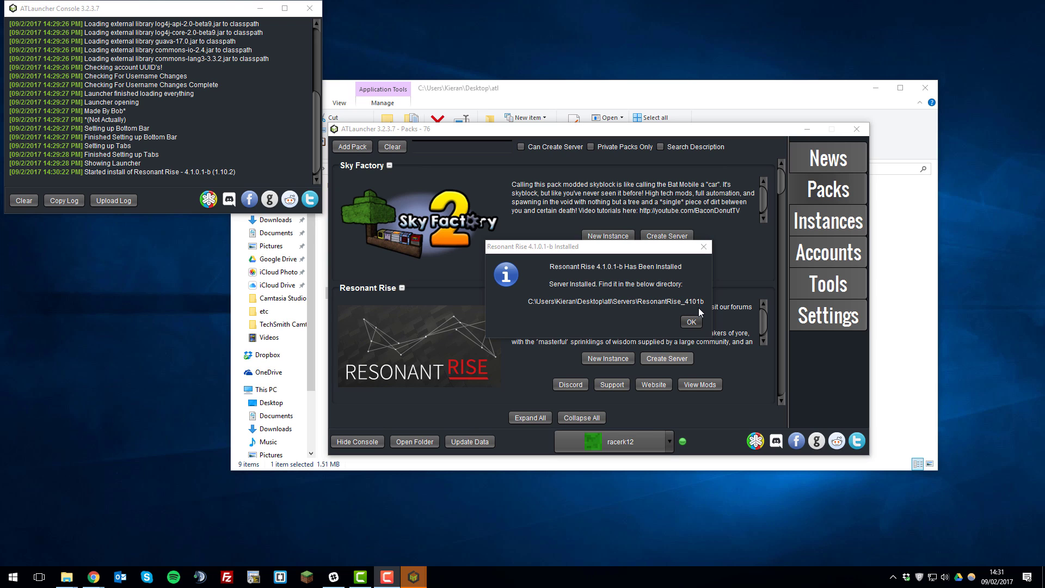
left_click(691, 321)
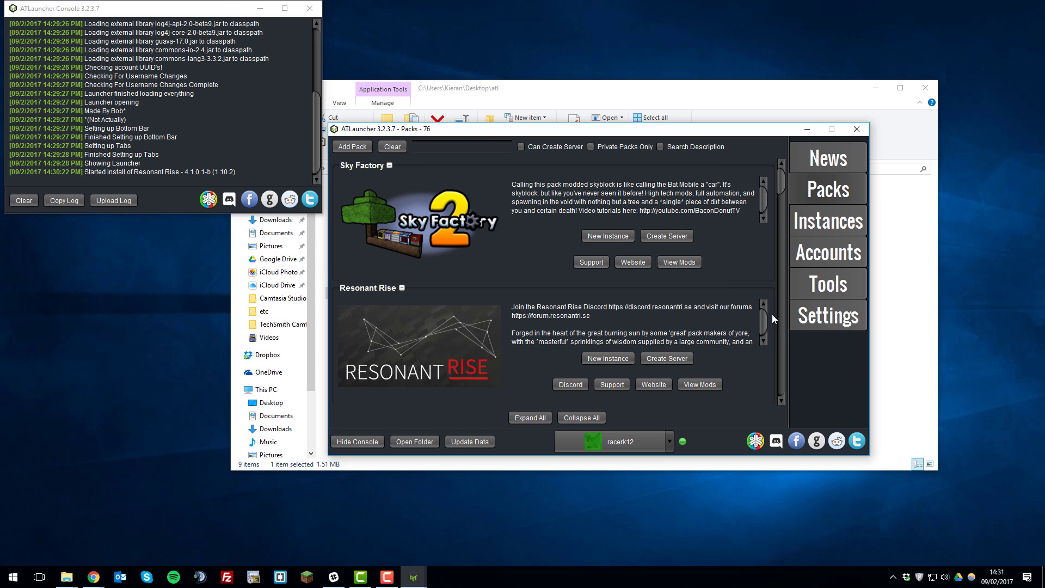
- In Servers > ResonantRise_4101b, delete LaunchServer.bat and LaunchServer.sh
left_click(572, 104)
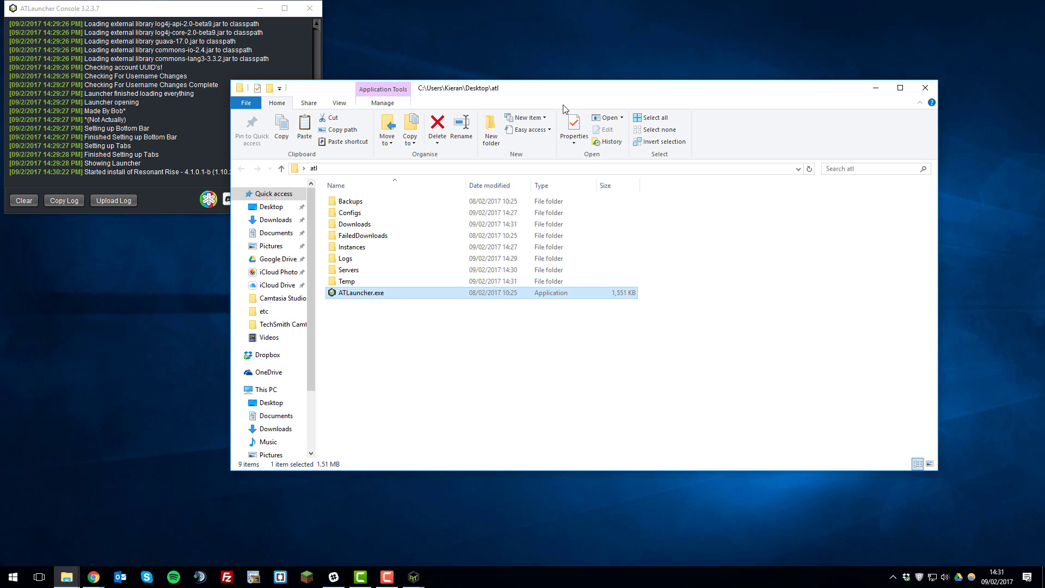
double_click(366, 271)
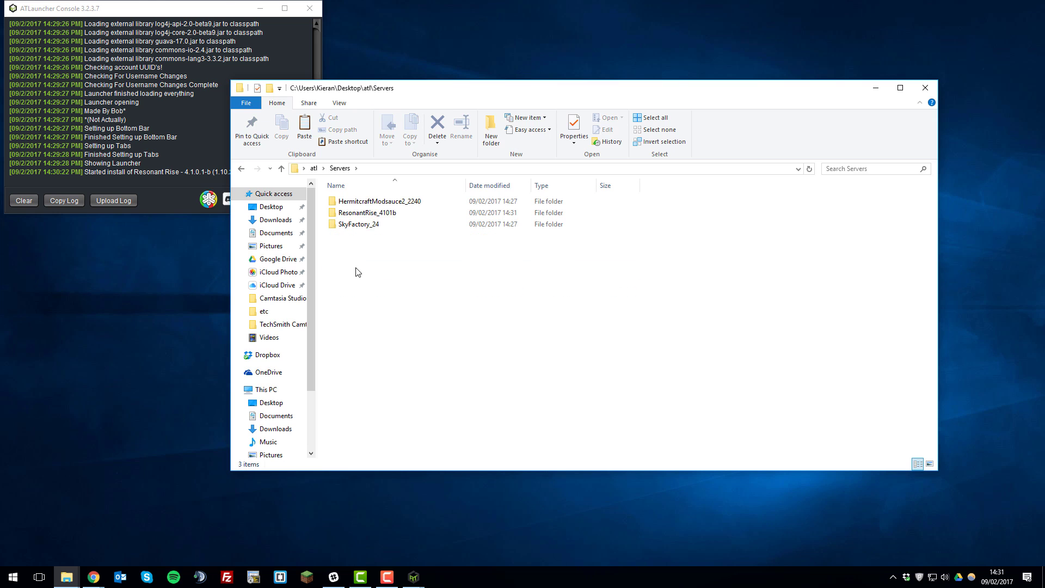
double_click(356, 215)
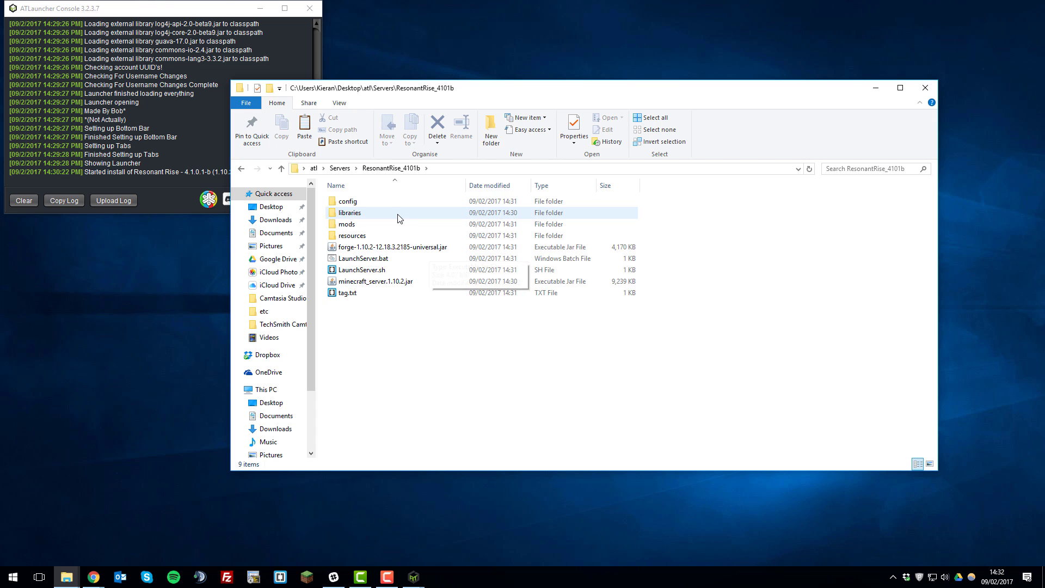
left_click(389, 270)
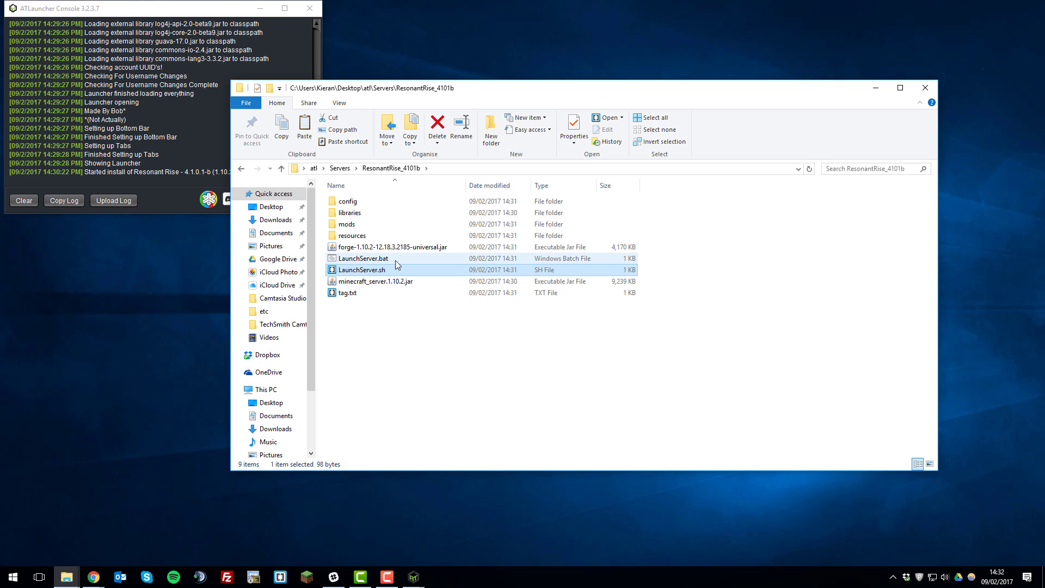
left_click(397, 262)
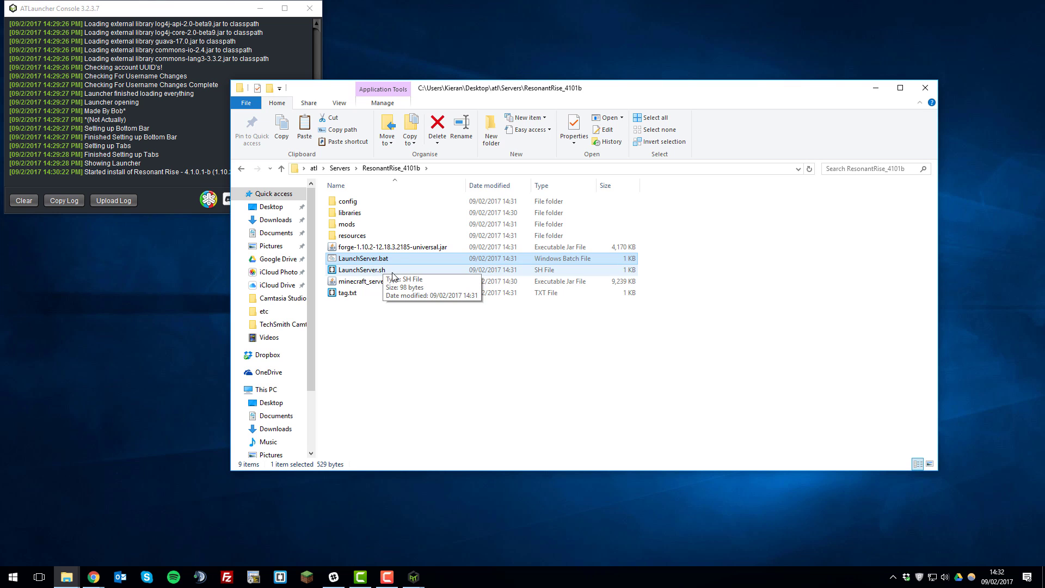
left_click(437, 129)
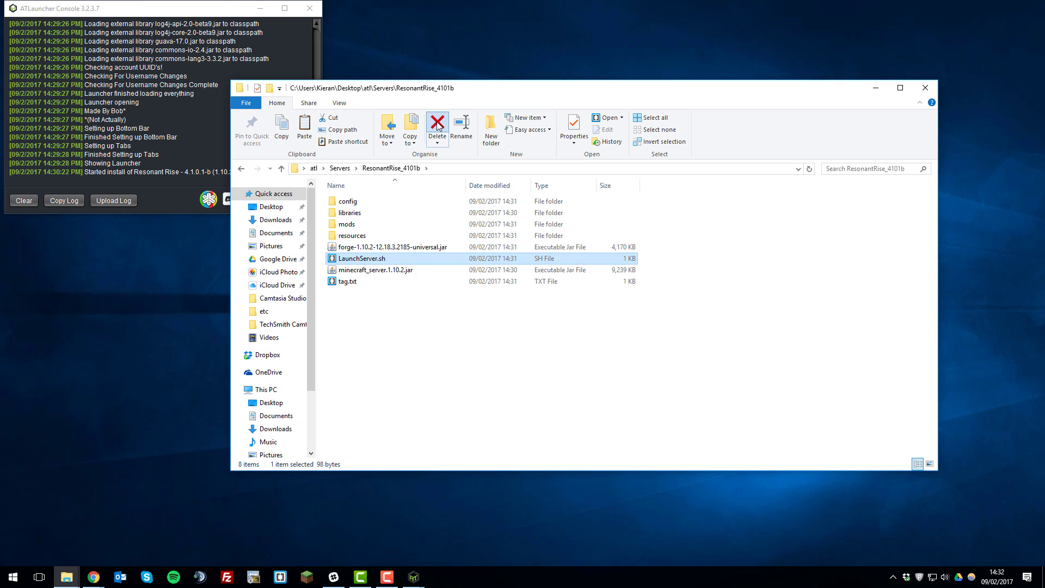
left_click(437, 124)
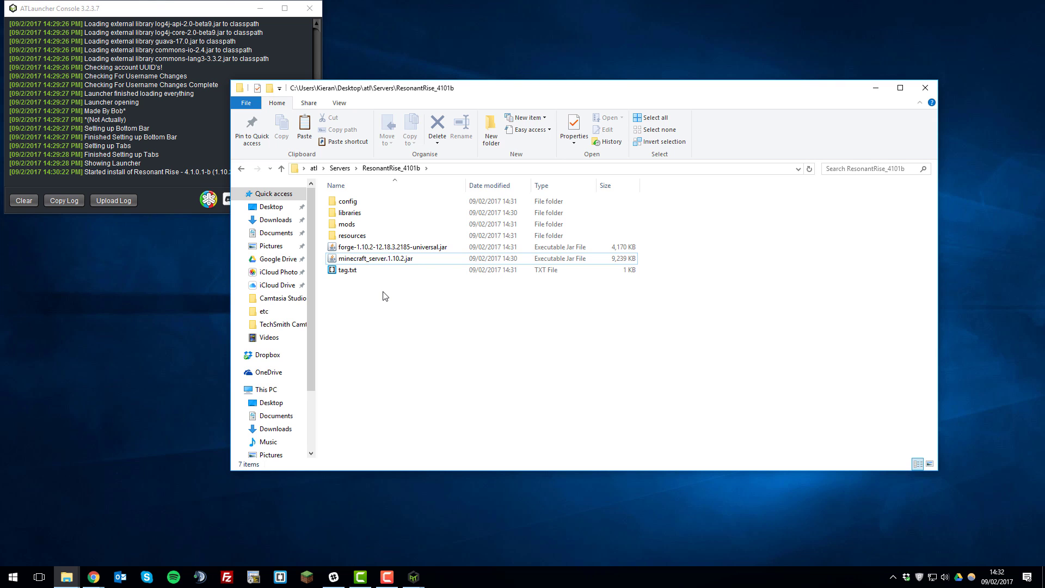
- Zip every ResonantRise_4101b file into resonantrise.zip and drag the archive to the desktop
key("ctrl+a")
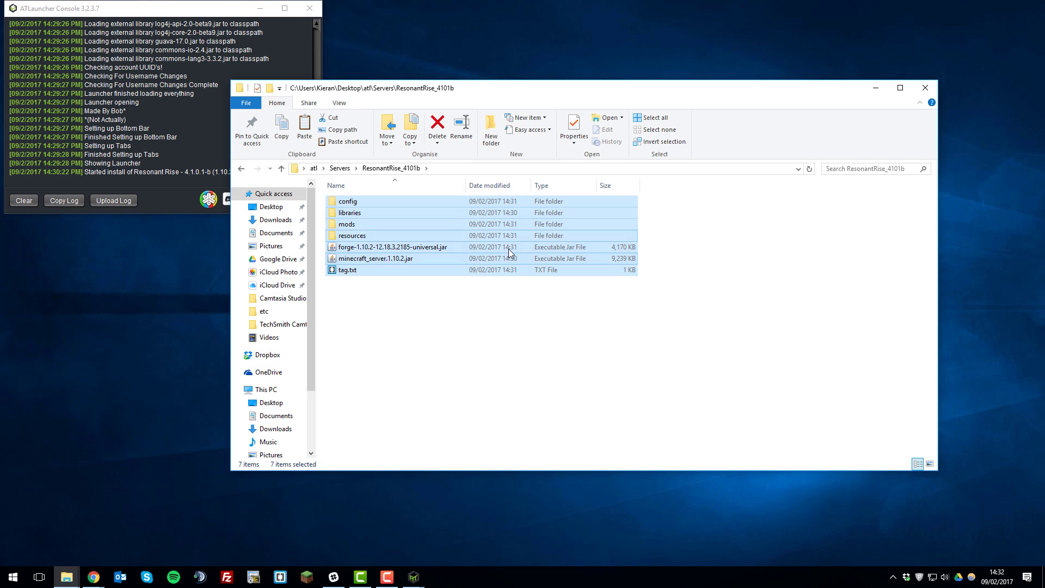
right_click(432, 234)
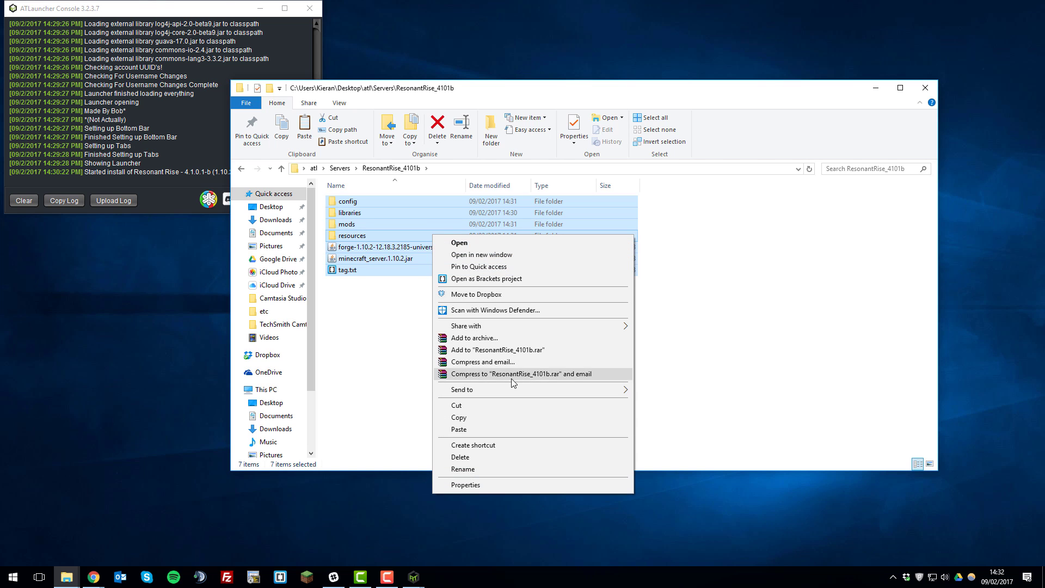
mouse_move(504, 391)
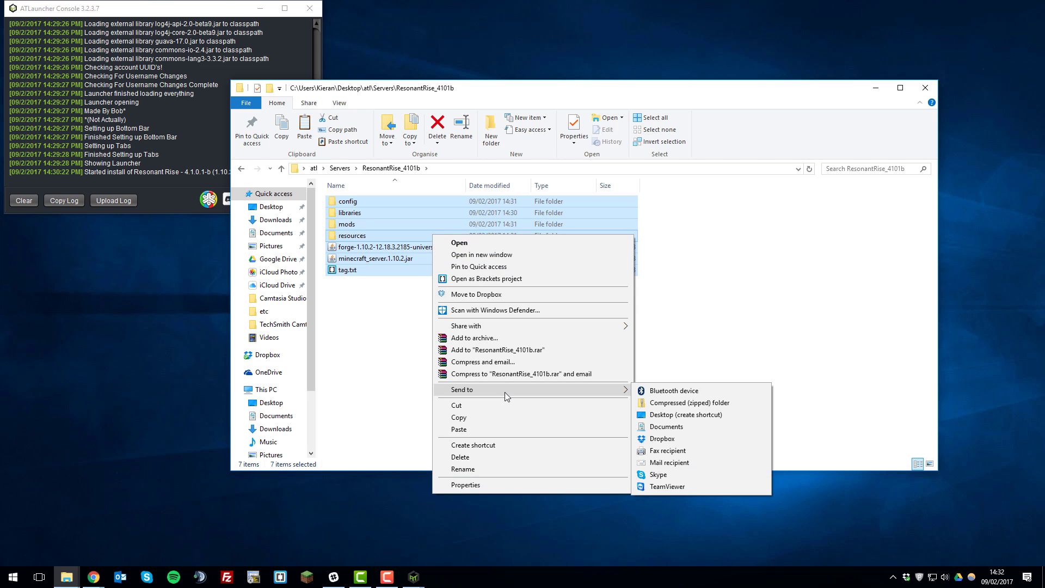
left_click(663, 405)
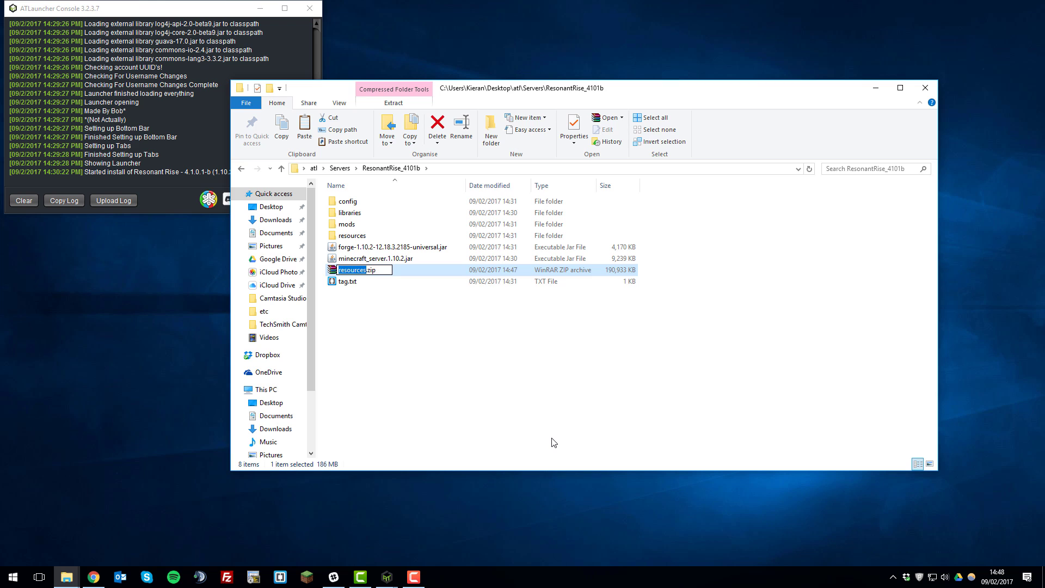
type("resons")
type("ntrise")
key("Return")
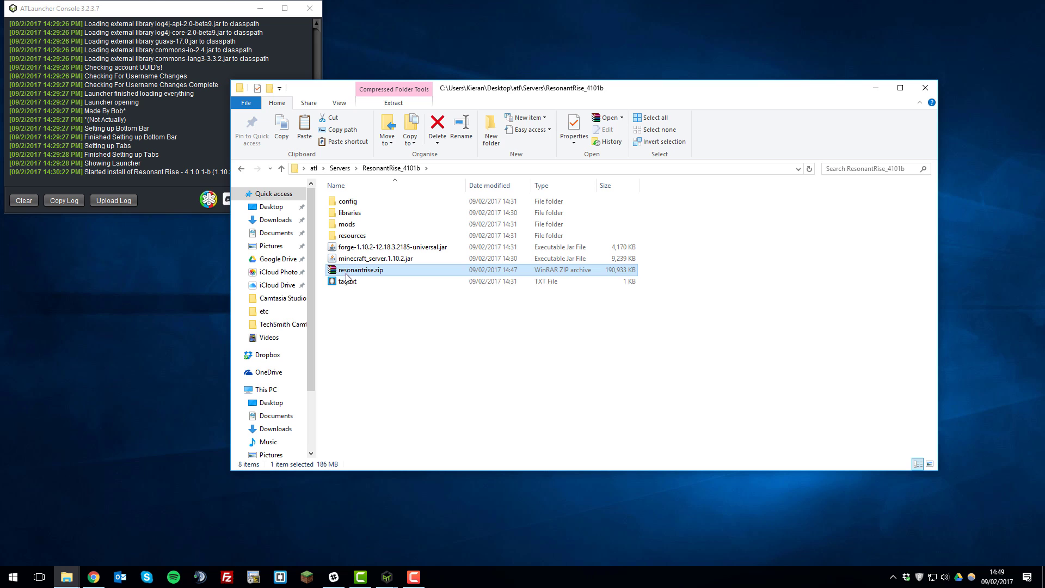
left_click_drag(332, 271, 132, 319)
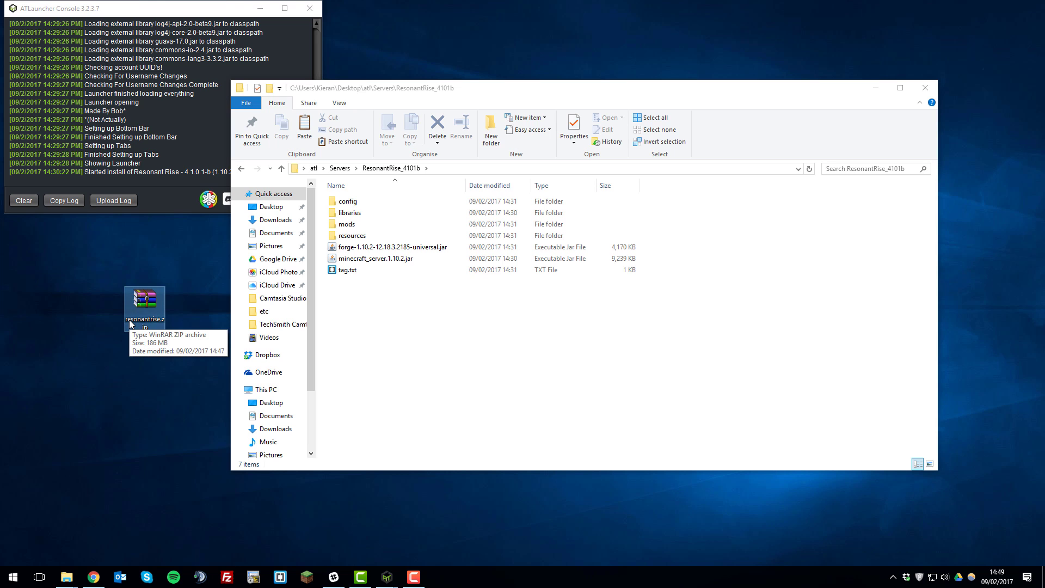
- Open the File Manager of the Server.pro Minecraft server
left_click(88, 582)
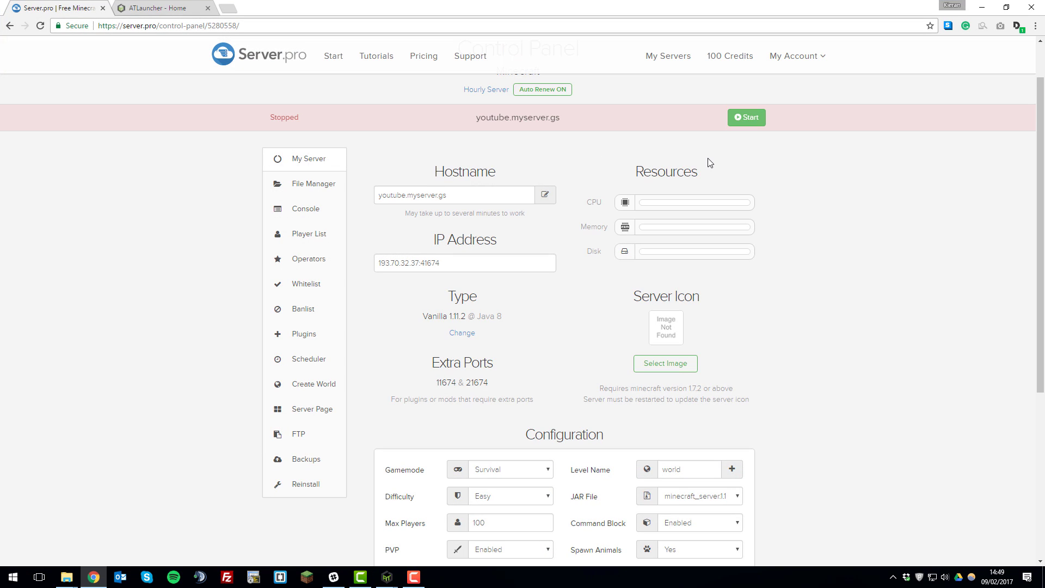
scroll(808, 326, "up", 1)
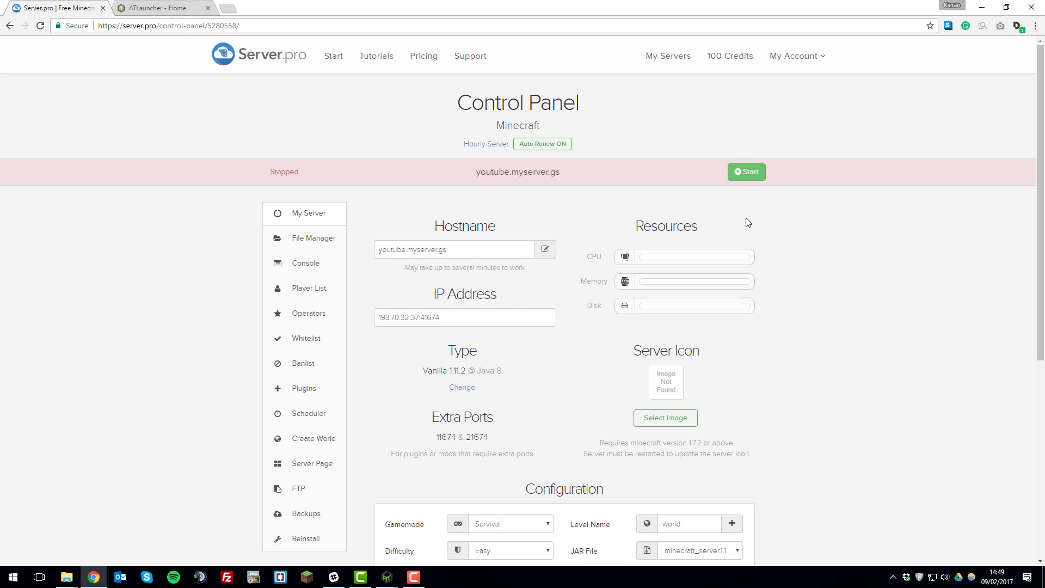
left_click(322, 248)
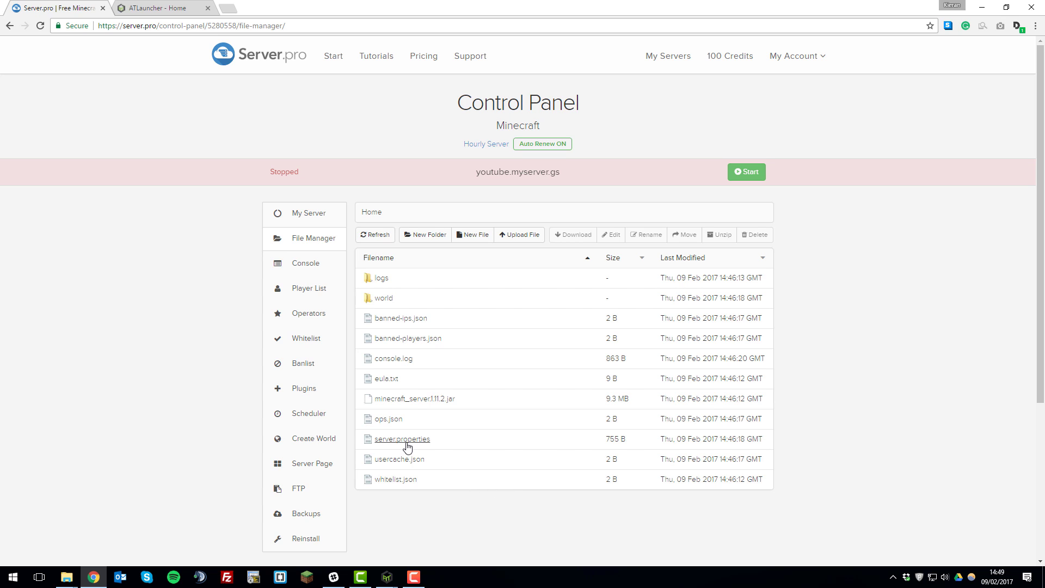
- Delete the logs and world folders and the eight other files, keeping only server.properties
left_click(499, 484)
left_click(495, 464, "ctrl")
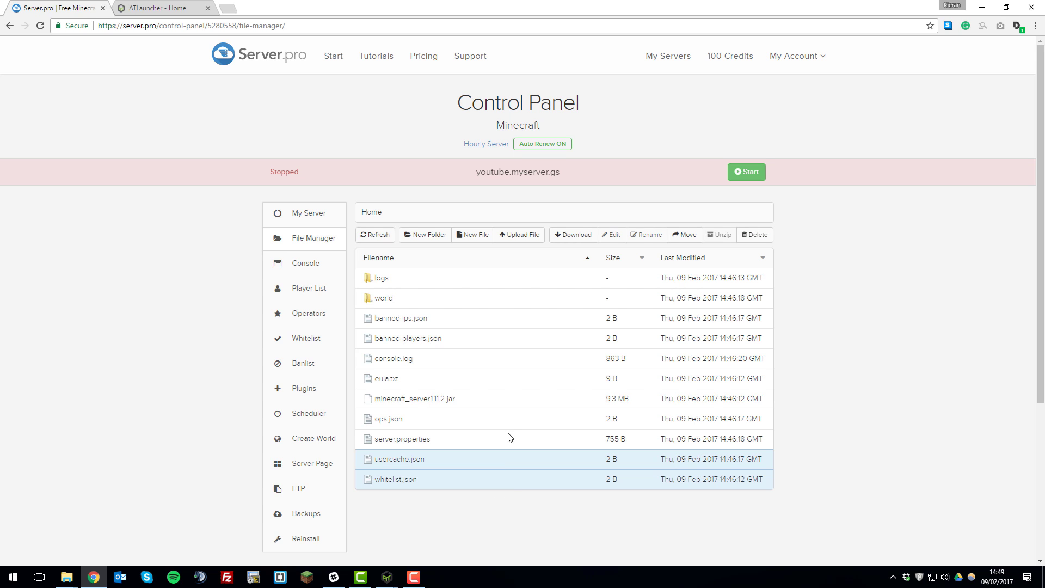
left_click(511, 419, "ctrl")
left_click(510, 399, "ctrl")
left_click(504, 379, "ctrl")
left_click(503, 358, "ctrl")
left_click(505, 338, "ctrl")
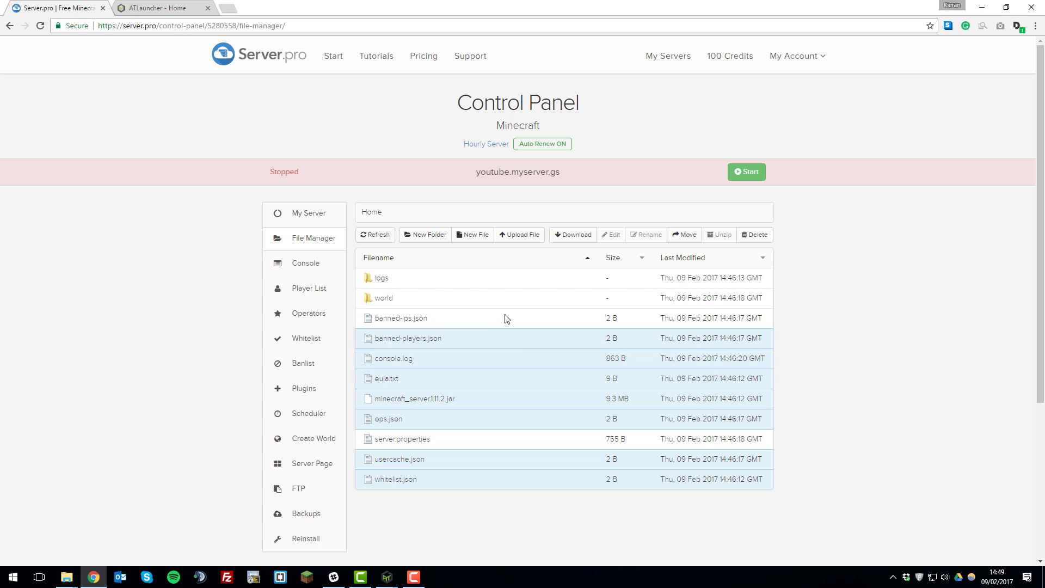
left_click(505, 319, "ctrl")
left_click(504, 297, "ctrl")
left_click(497, 278, "ctrl")
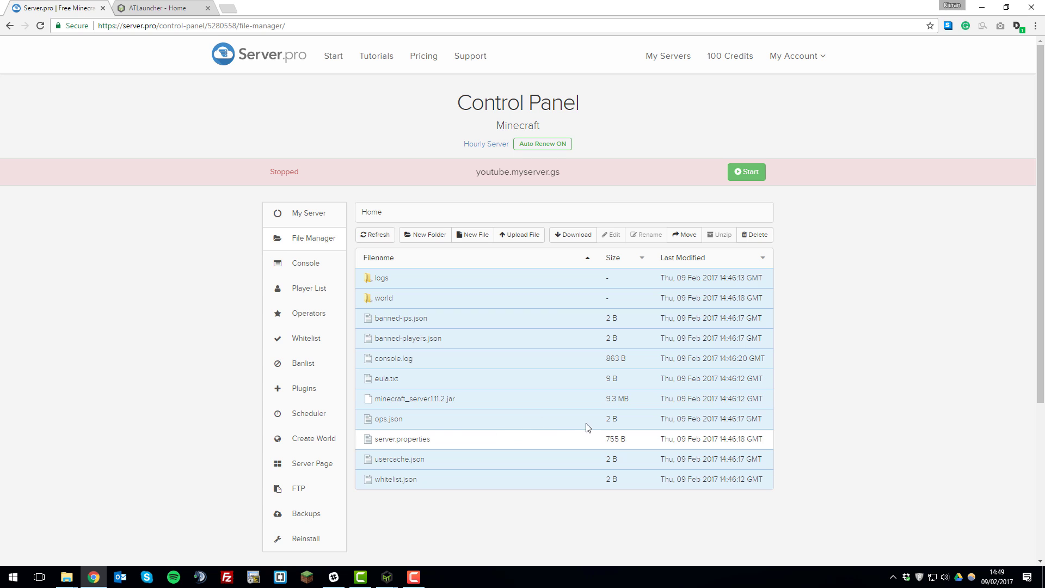
left_click(754, 234)
left_click(561, 91)
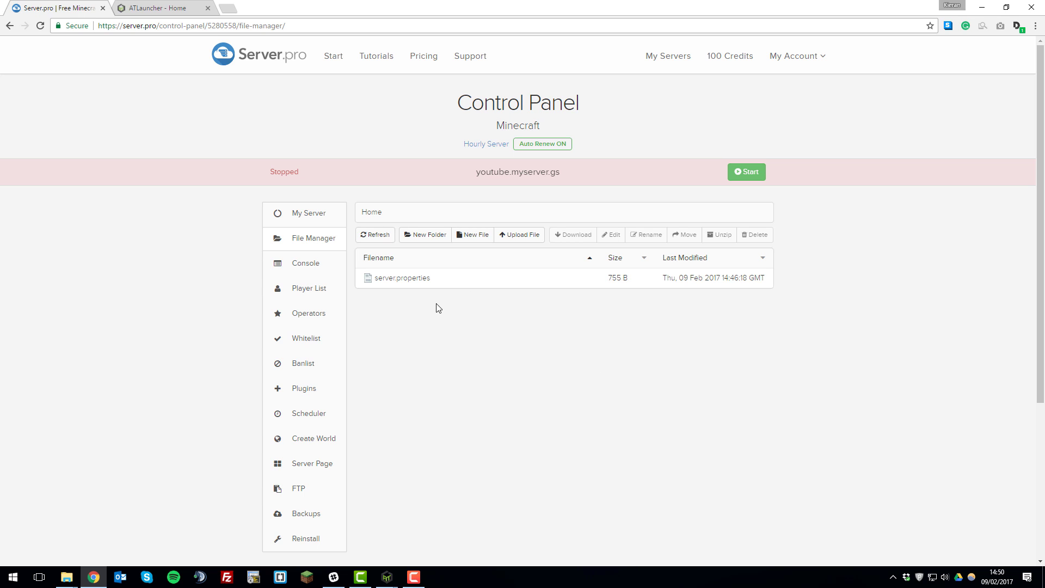
- Upload resonantrise.zip from the Desktop into the server's files
left_click(519, 241)
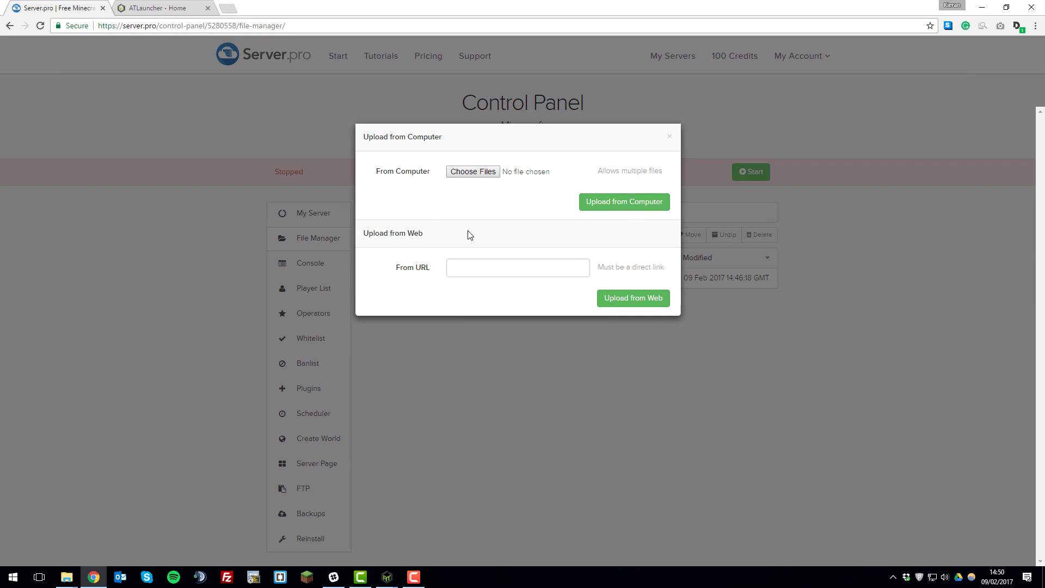
left_click(467, 173)
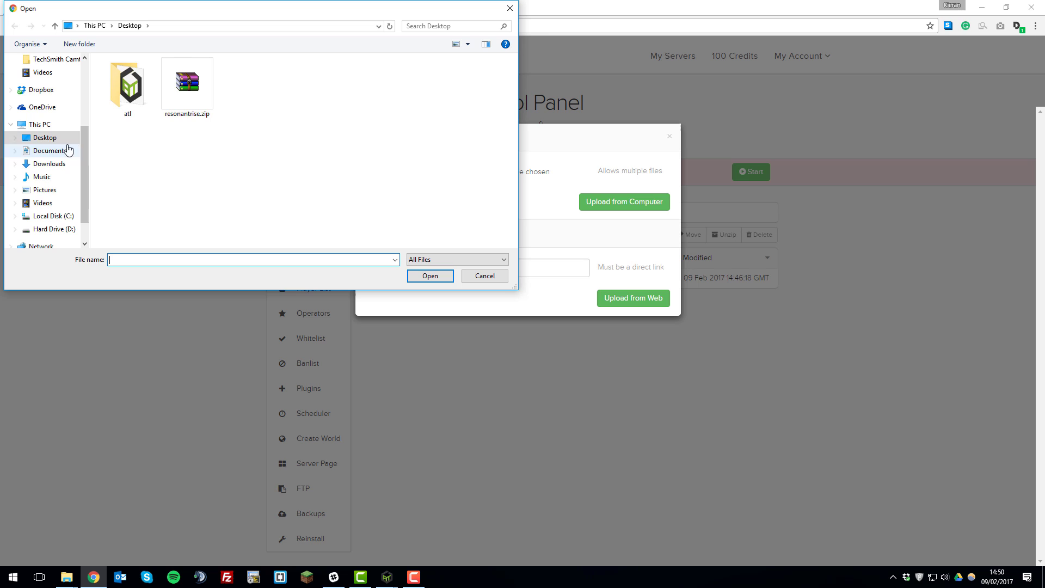
left_click(179, 109)
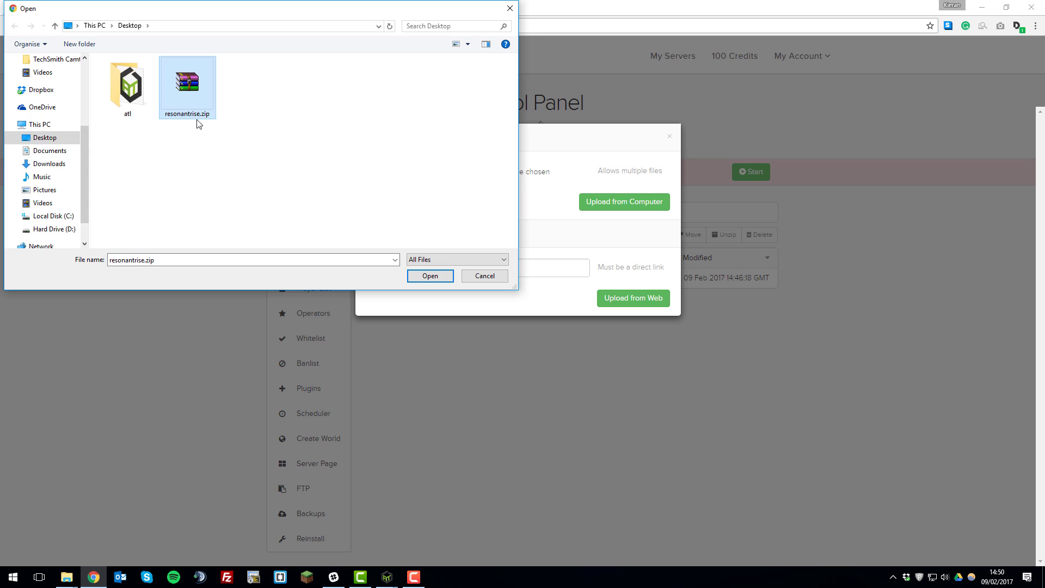
left_click(430, 276)
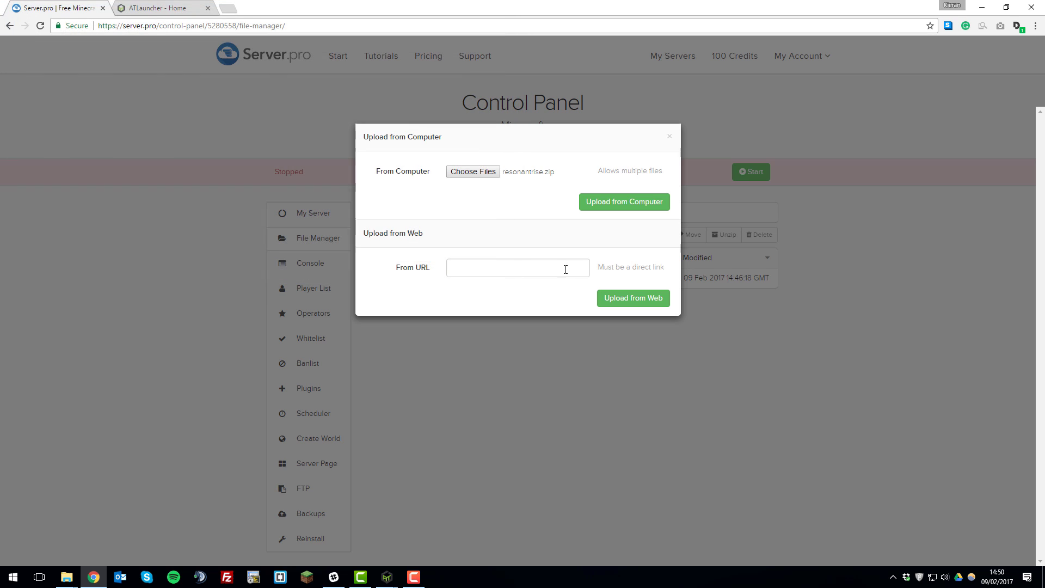
left_click(608, 204)
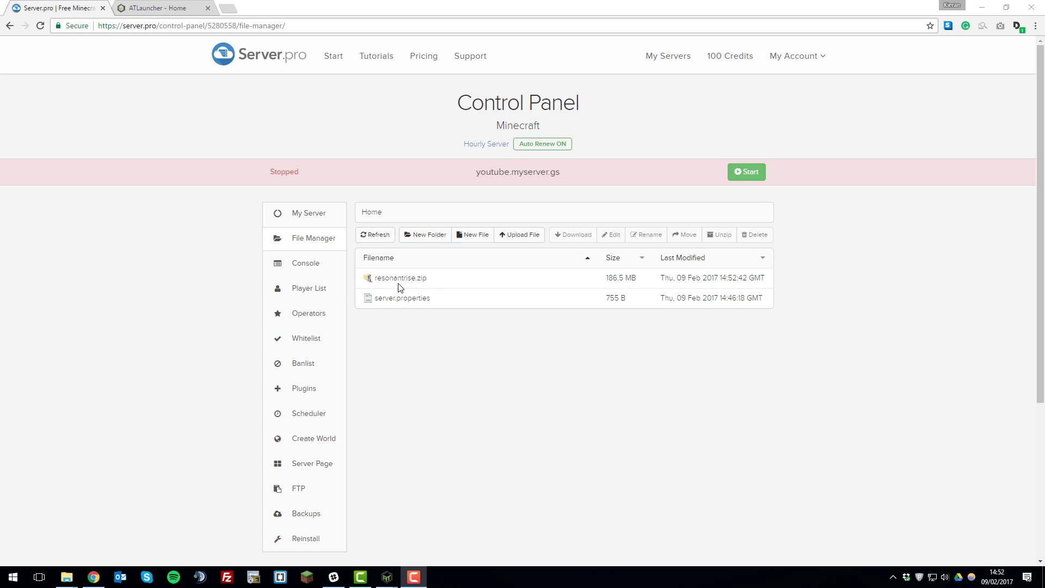
- Unzip resonantrise.zip to add the config, libraries, mods folders and the Forge and server jars
left_click(491, 283)
left_click(491, 284)
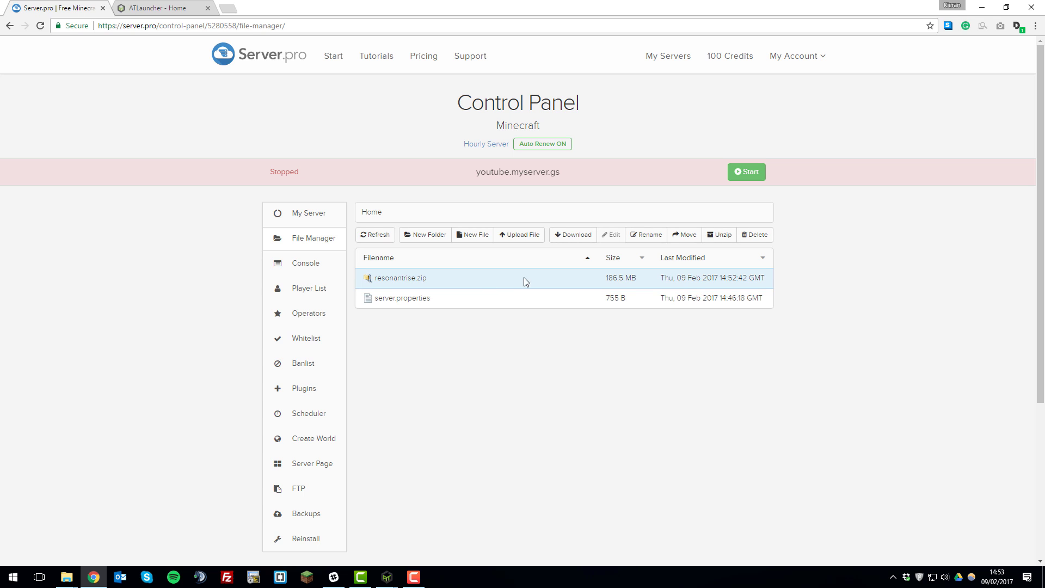
left_click(728, 240)
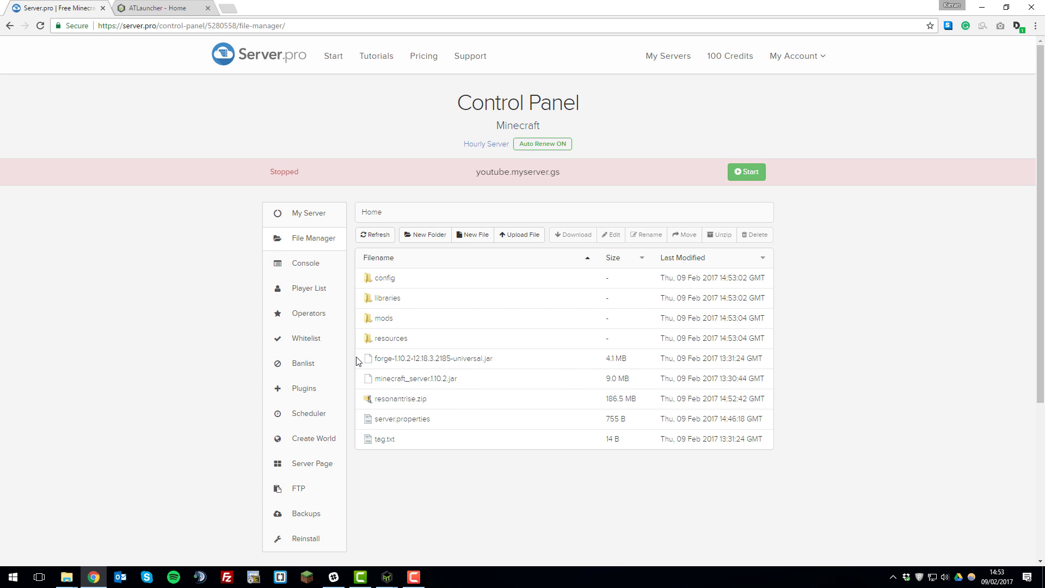
- Open the local Servers\ResonantRise_4101b folder, compare it with the server files, then return to Server.pro
mouse_move(66, 577)
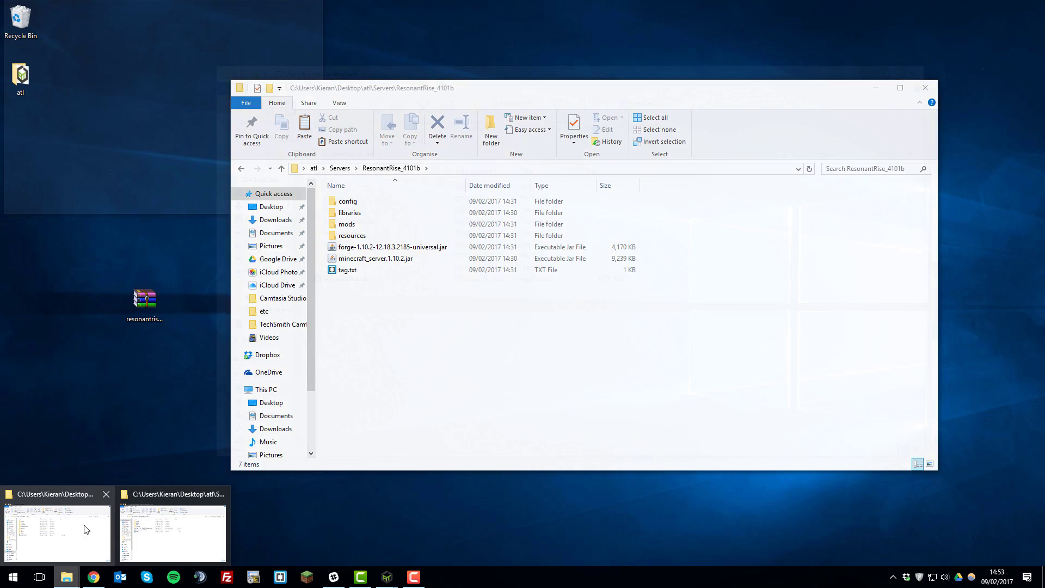
left_click(77, 528)
double_click(334, 255)
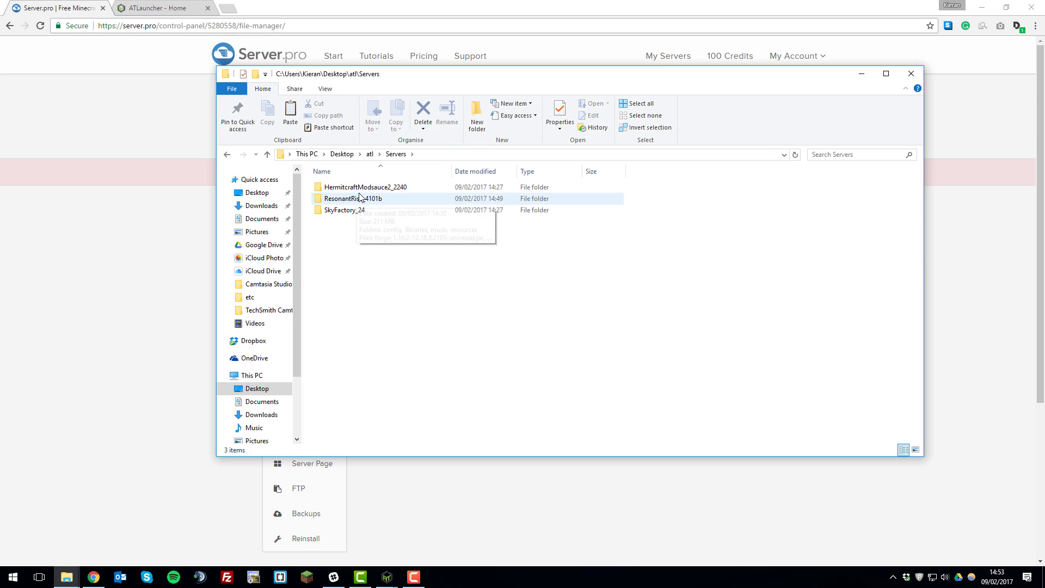
left_click(351, 200)
double_click(352, 200)
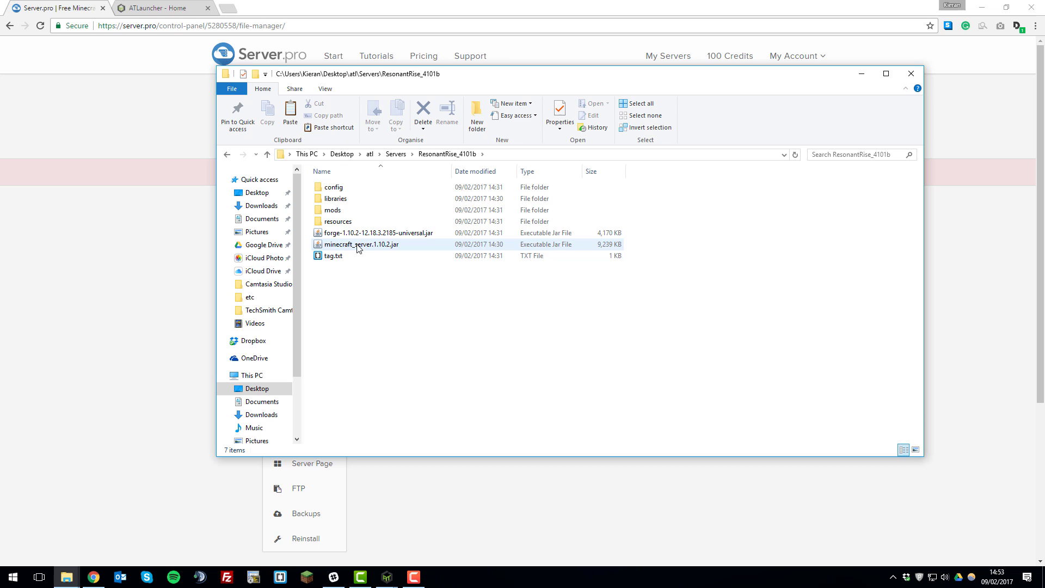
left_click_drag(486, 81, 788, 36)
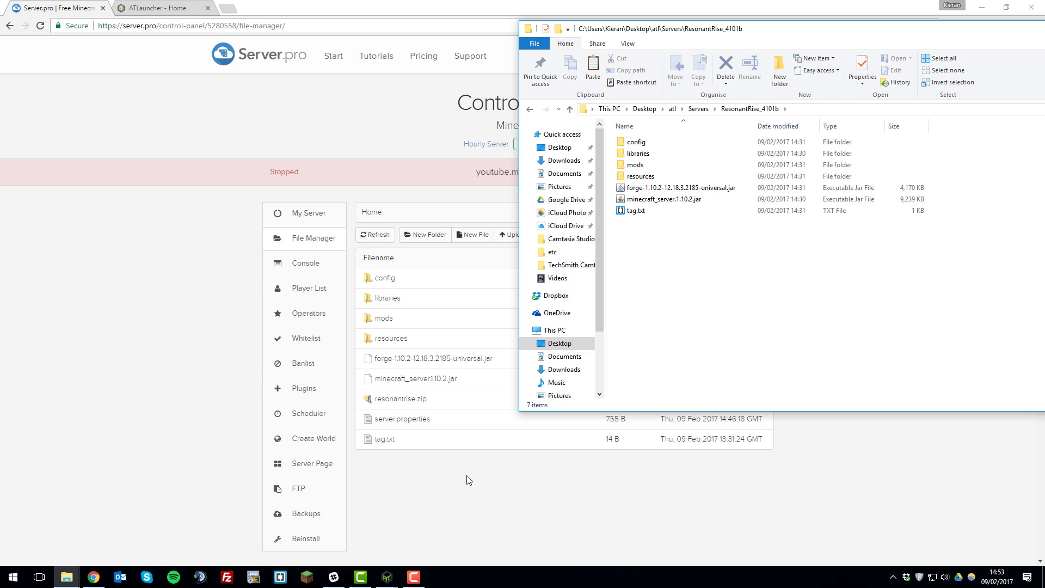
left_click(442, 488)
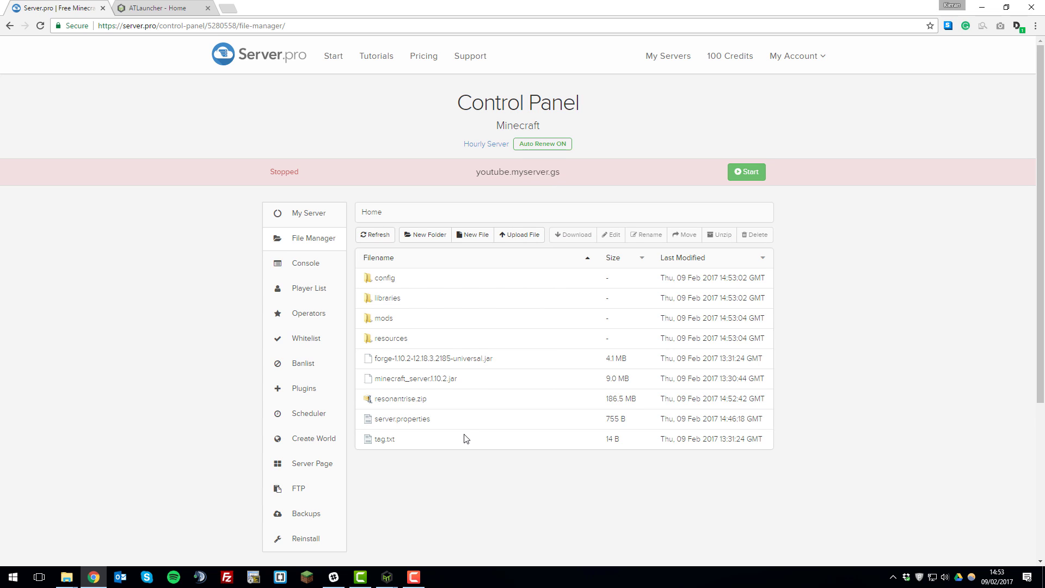
- Set the server's JAR File to forge-1.10.2-12.18.3.2185-universal.jar and save and restart
left_click(324, 224)
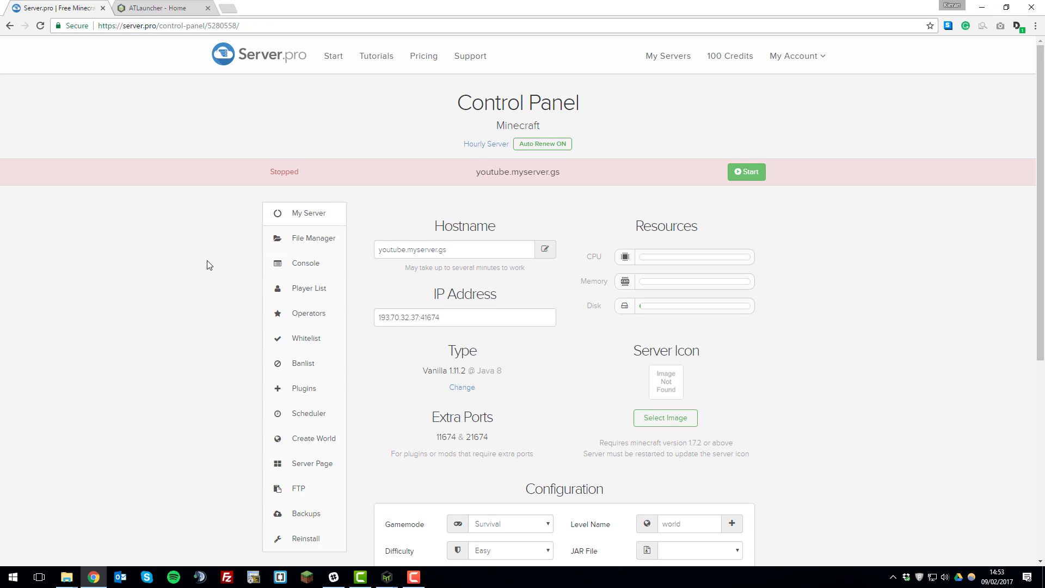
scroll(259, 294, "down", 1)
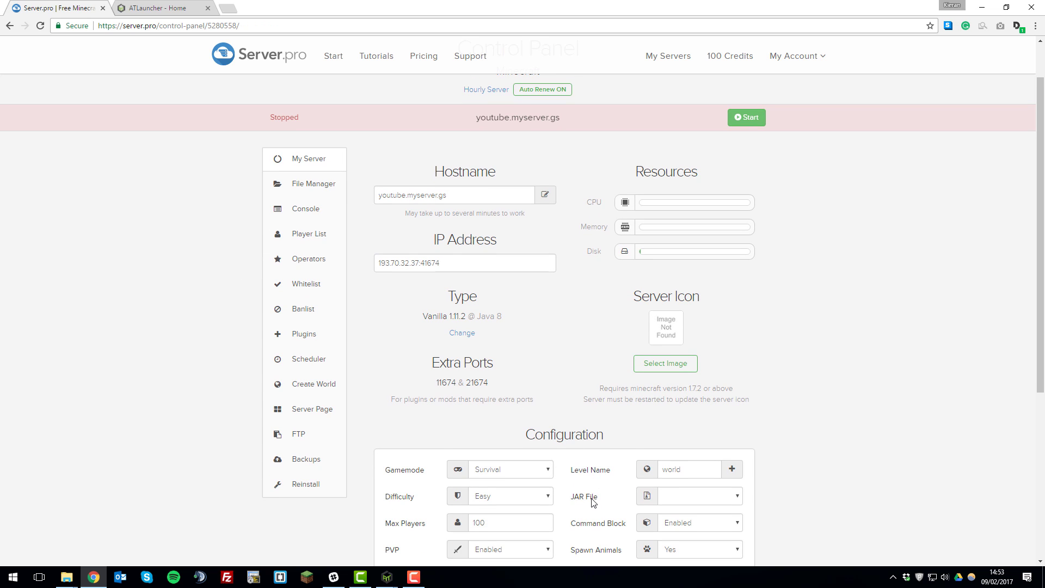
double_click(563, 434)
left_click_drag(593, 503, 575, 498)
left_click(676, 498)
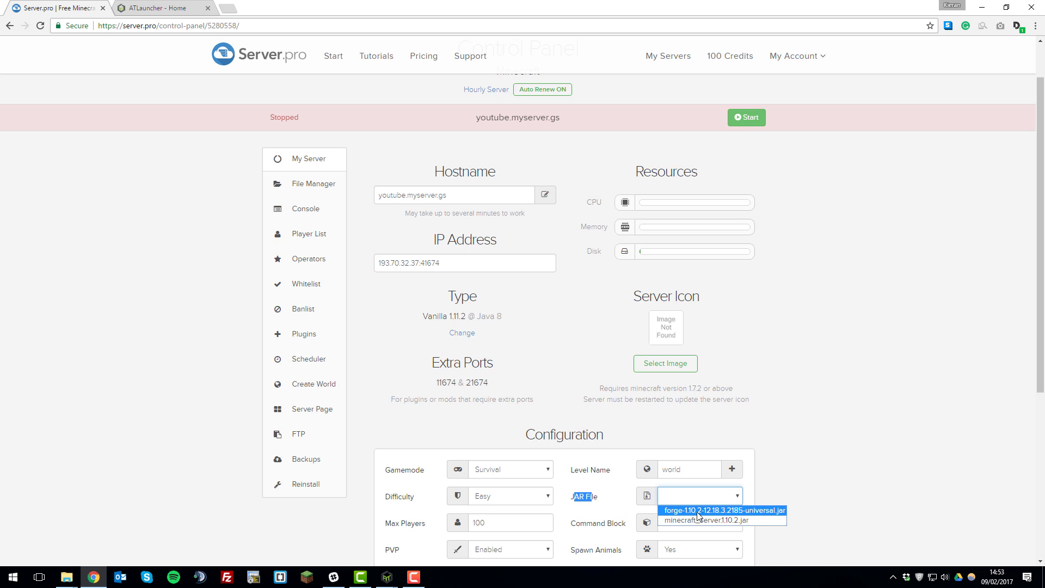
left_click(696, 512)
scroll(691, 337, "down", 4)
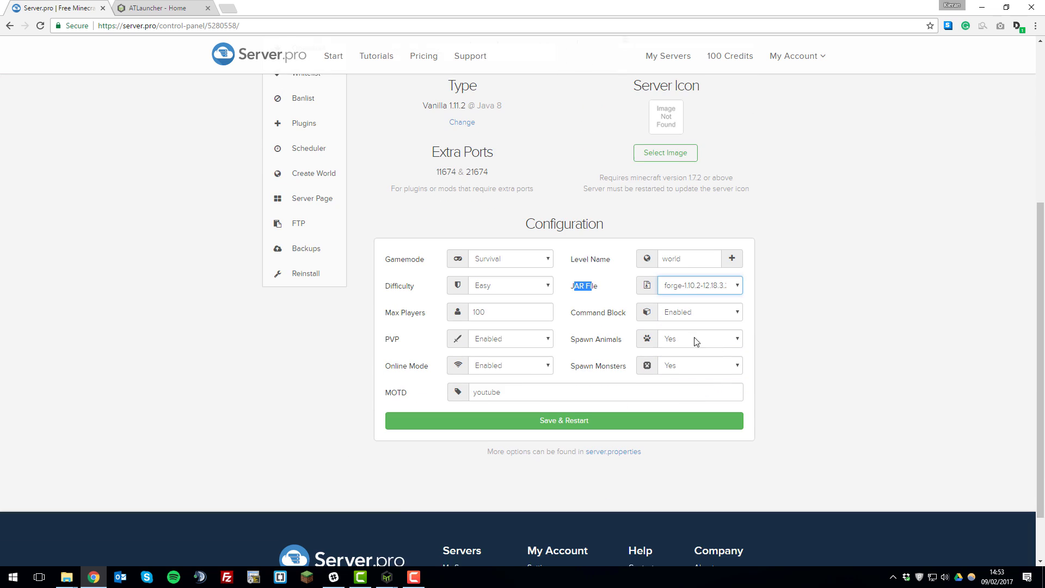
left_click(584, 417)
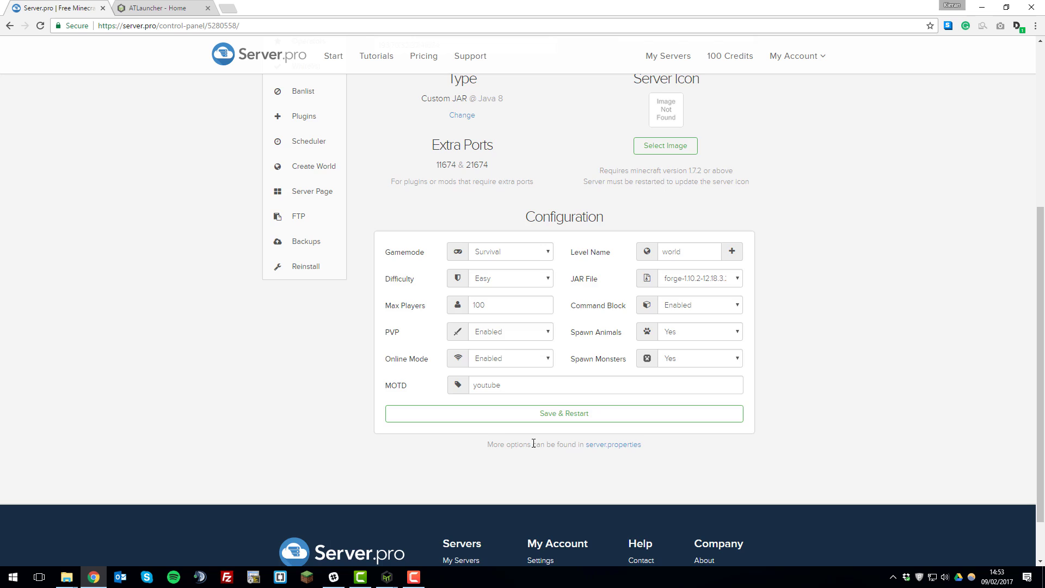
scroll(523, 457, "up", 4)
scroll(511, 478, "up", 1)
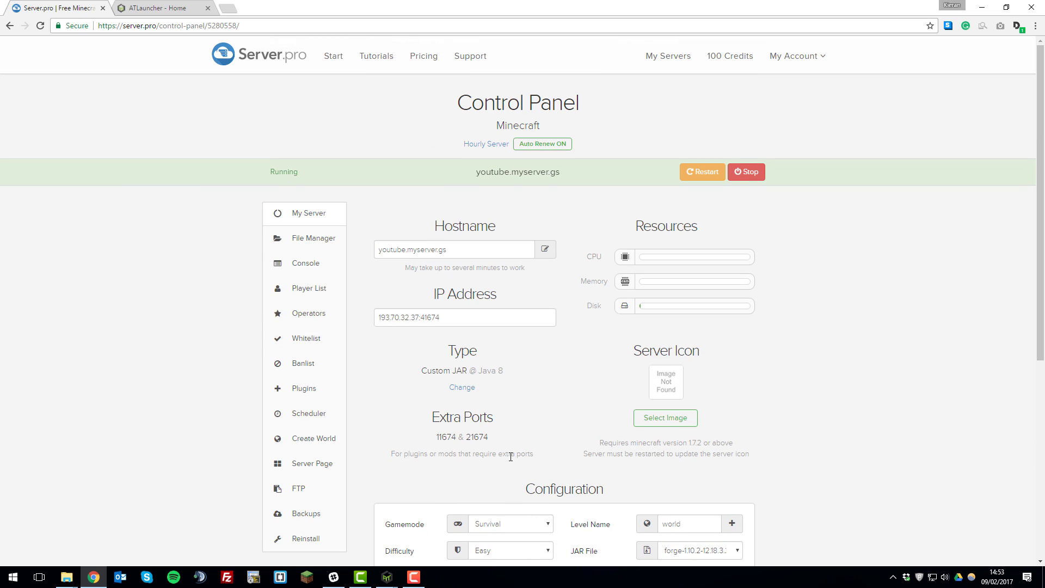
- Open the Server.pro console to watch the modded server start up
left_click(310, 263)
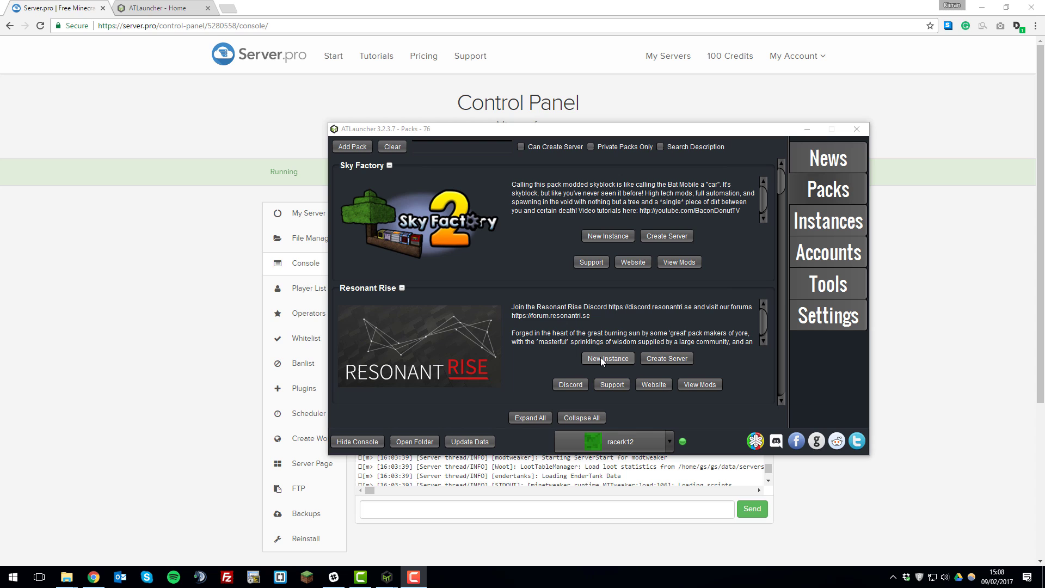
- Create a new Resonant Rise instance on version 4.1.0.1-b (1.10.2), confirming the mod selection
left_click(600, 357)
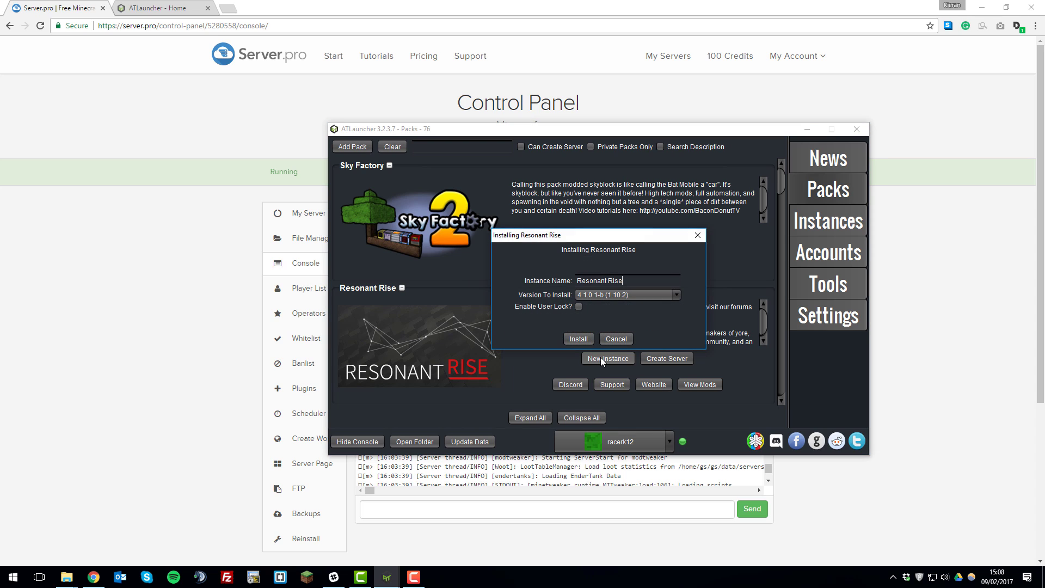
left_click(599, 297)
left_click(639, 308)
left_click(578, 339)
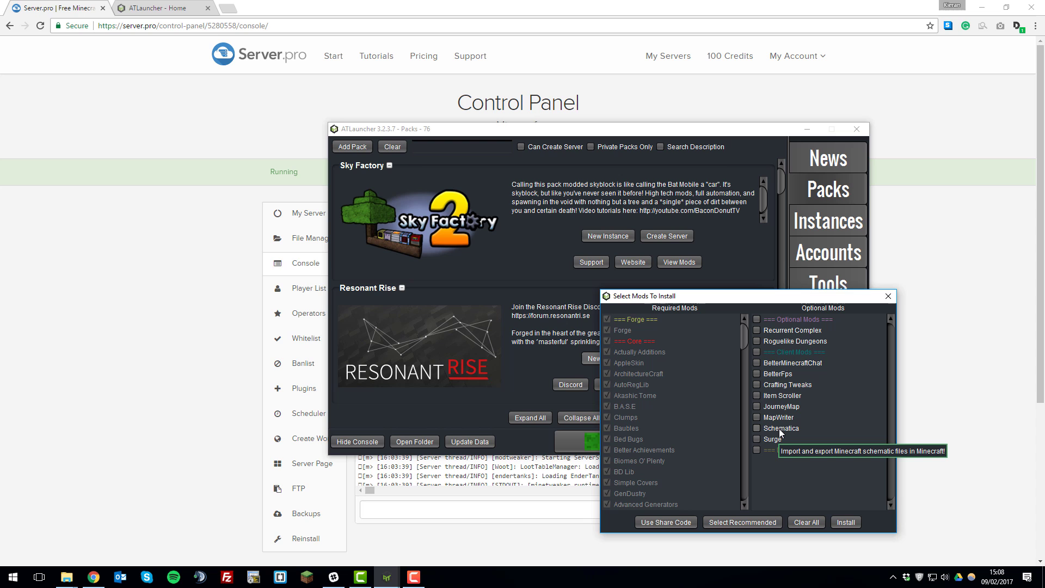
left_click(844, 523)
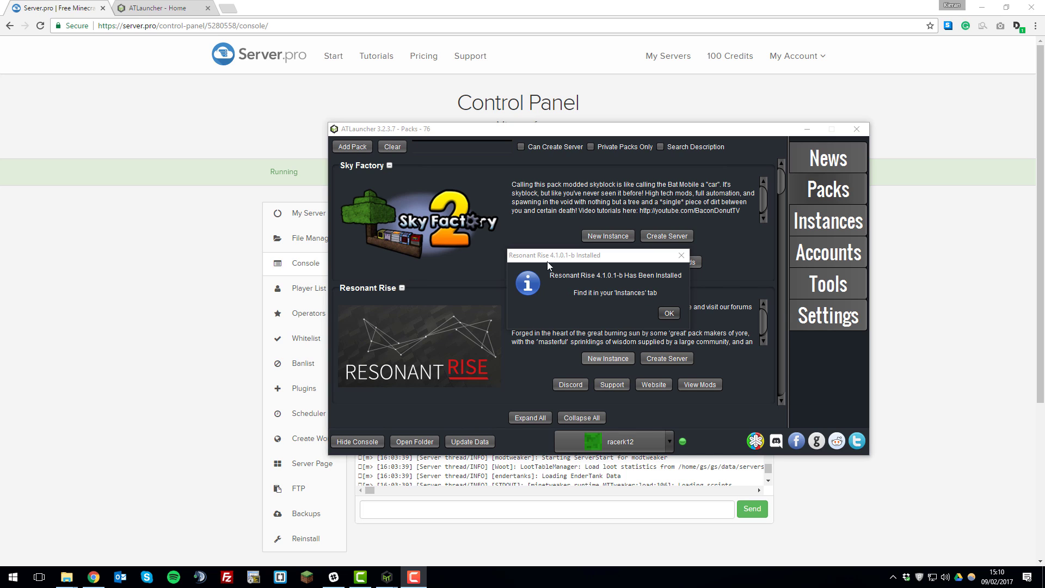
left_click(531, 263)
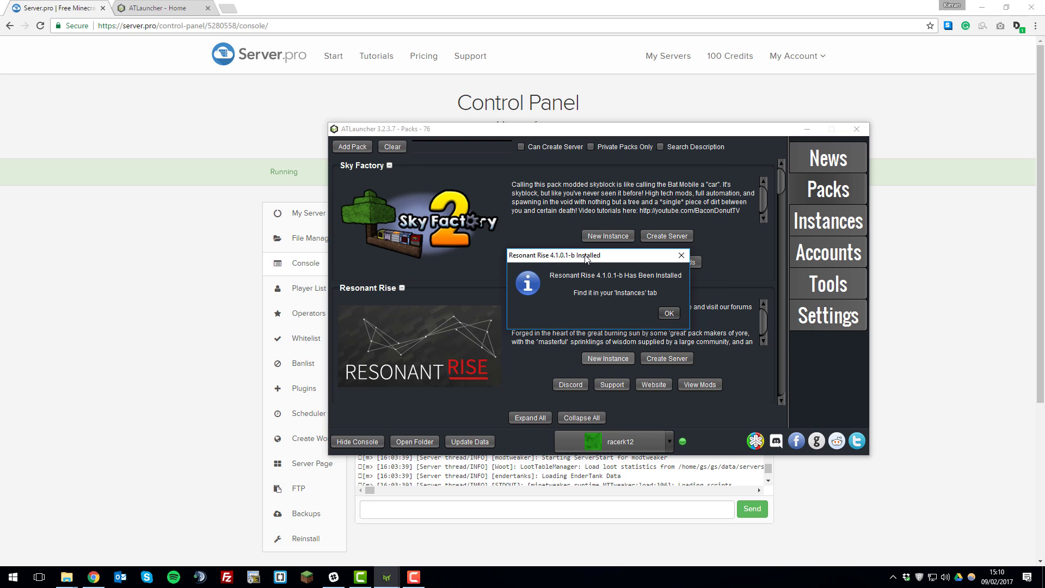
- Dismiss the installation notice and play the Resonant Rise instance from the Instances tab
left_click(668, 314)
left_click(814, 225)
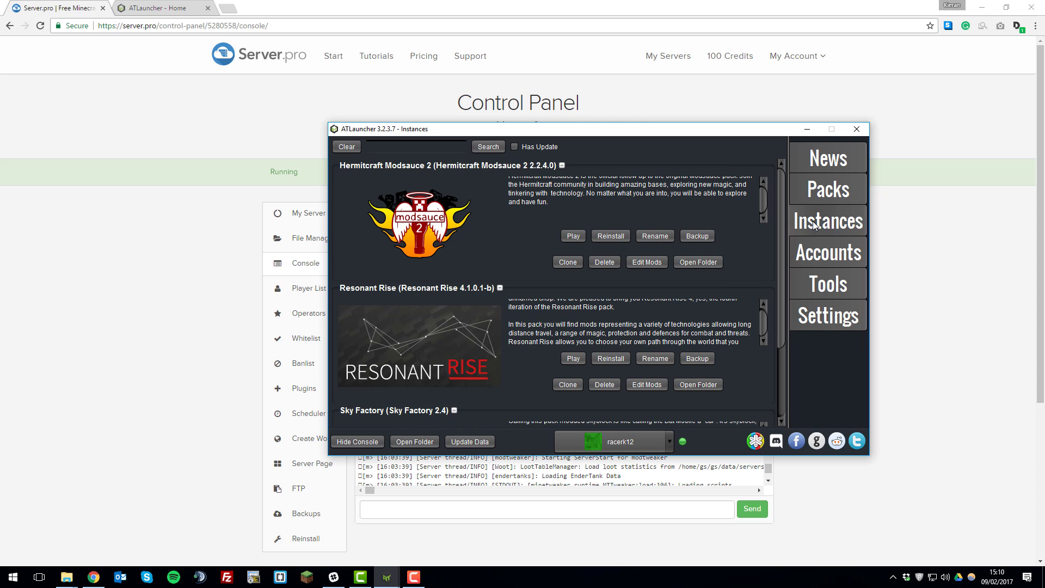
scroll(737, 281, "down", 2)
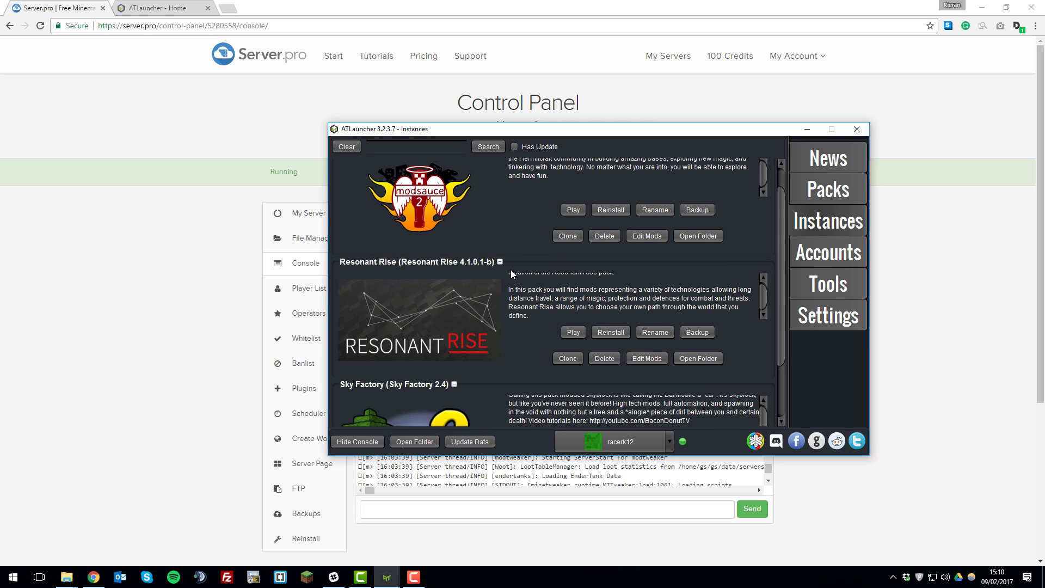
left_click(575, 332)
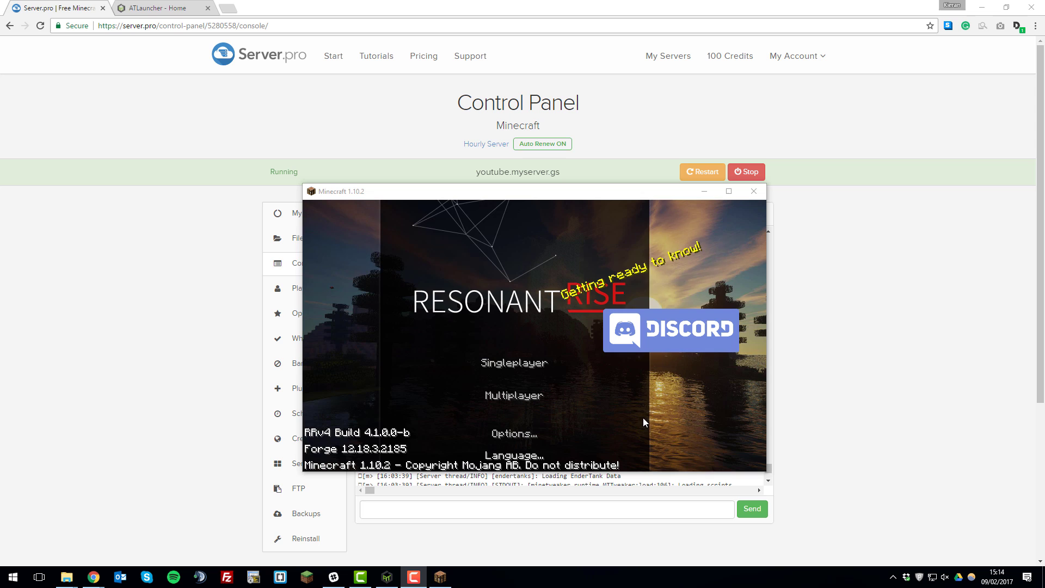
- Go to the Multiplayer list and start adding a new saved server
left_click(514, 401)
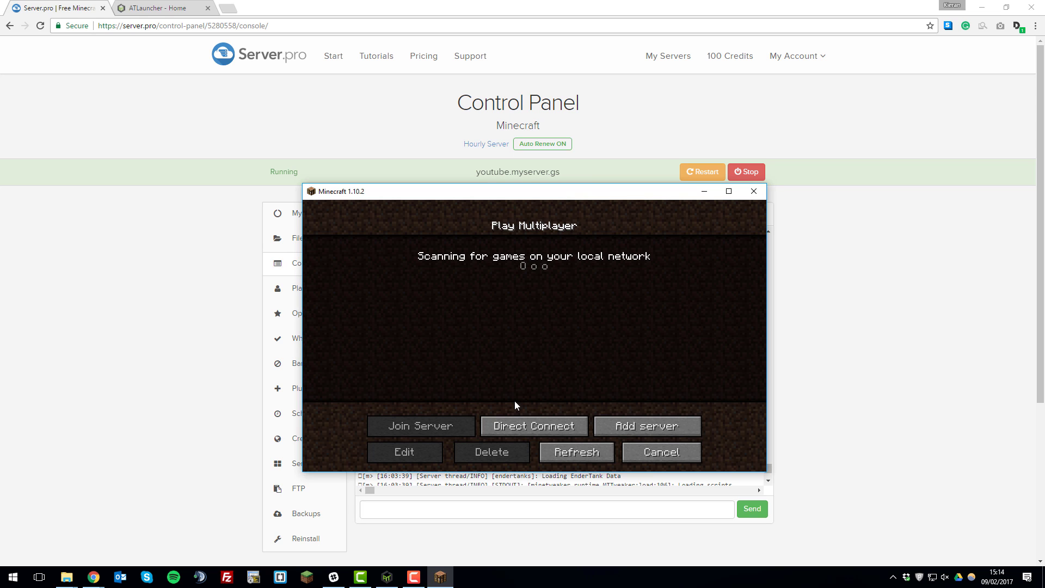
left_click(538, 431)
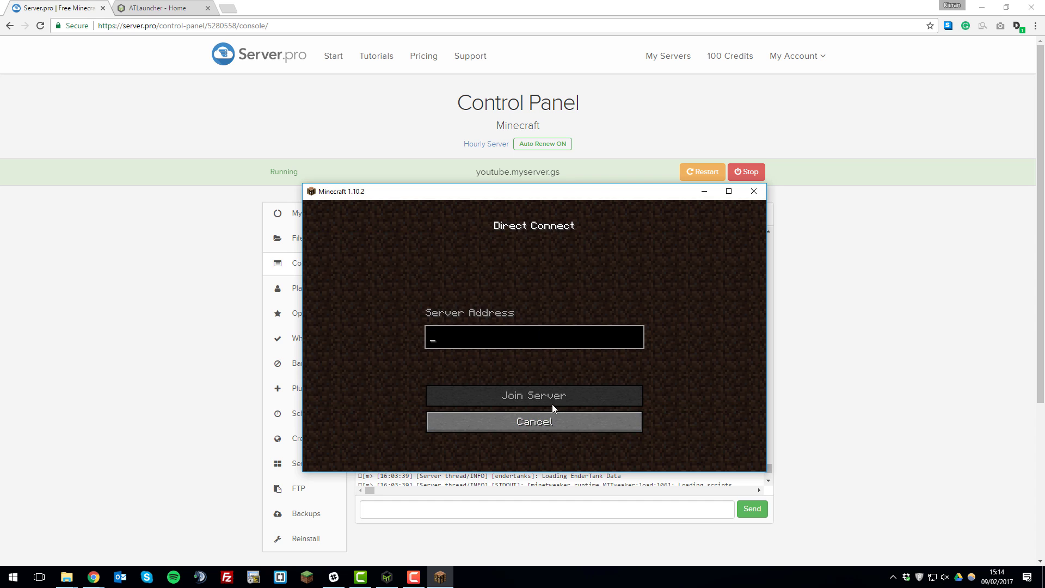
left_click(587, 421)
left_click(650, 420)
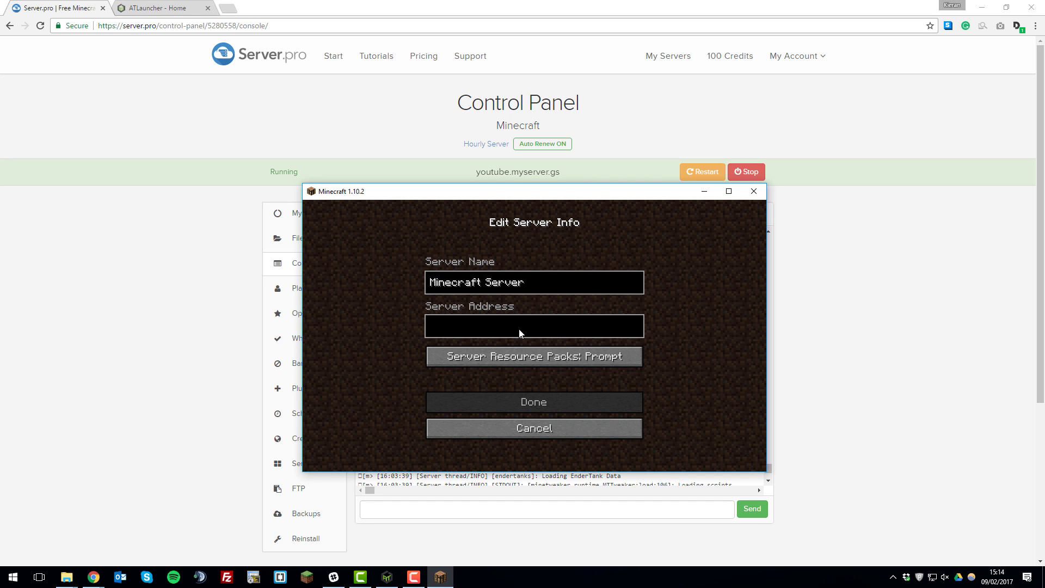
- Name it 'Rise Server' with address youtube.myserver.gs, save it, and join it
key("BackSpace")
key("BackSpace")
key("BackSpace")
key("BackSpace")
key("BackSpace")
key("BackSpace")
key("BackSpace")
key("BackSpace")
key("BackSpace")
key("BackSpace")
key("BackSpace")
key("BackSpace")
key("BackSpace")
key("BackSpace")
key("BackSpace")
key("BackSpace")
type("Rise Server")
left_click(465, 321)
type("youtube.my")
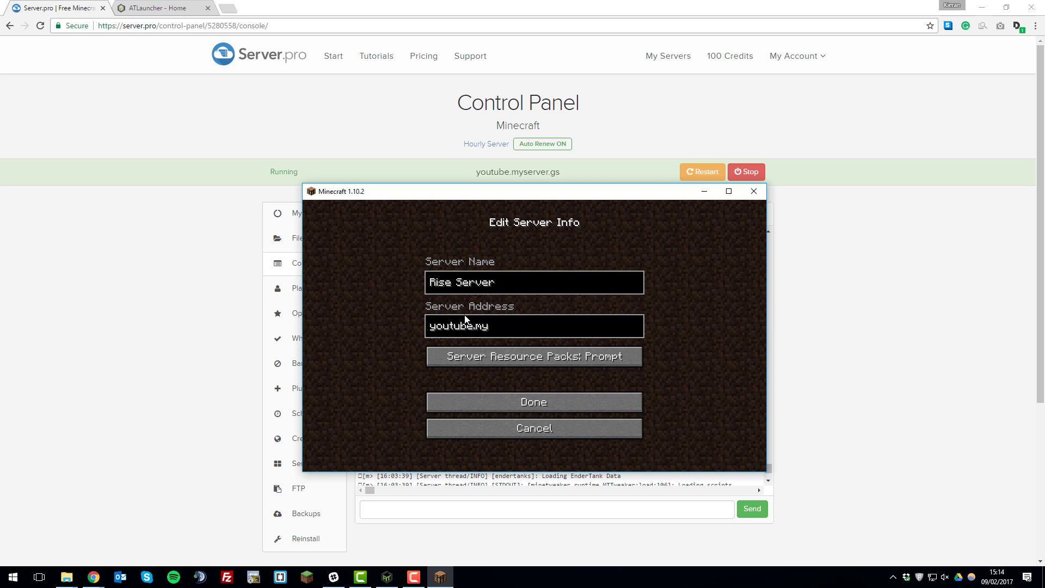
type("server.gs")
left_click(544, 397)
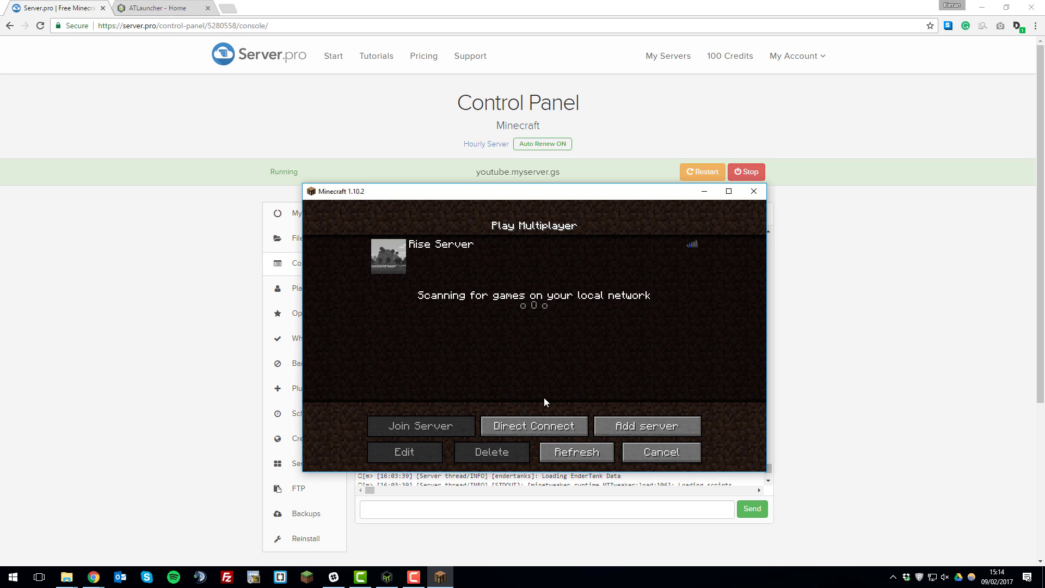
double_click(452, 269)
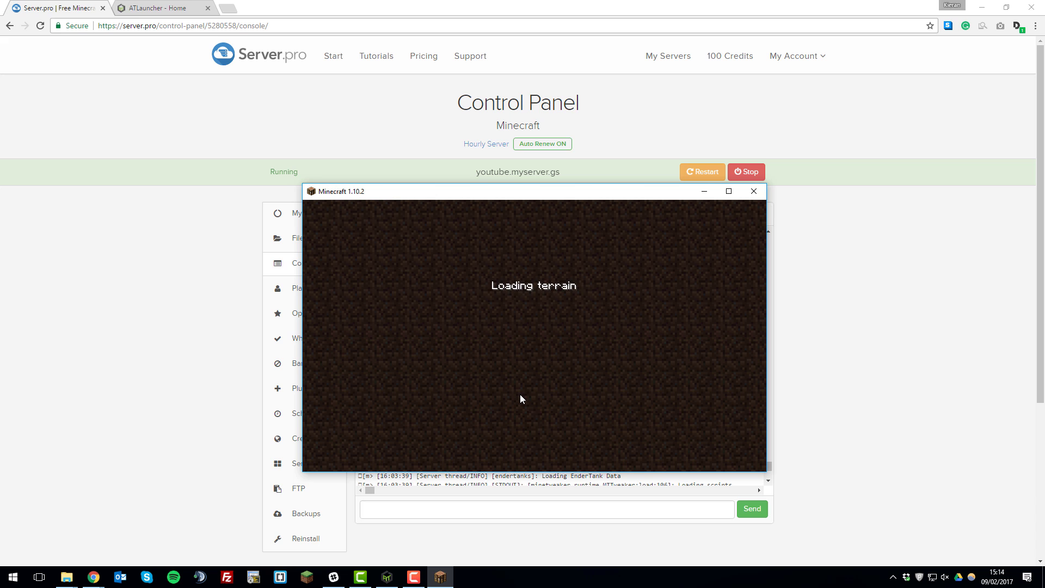
- Capture the mouse in the game window to start playing on Rise Server
left_click(520, 393)
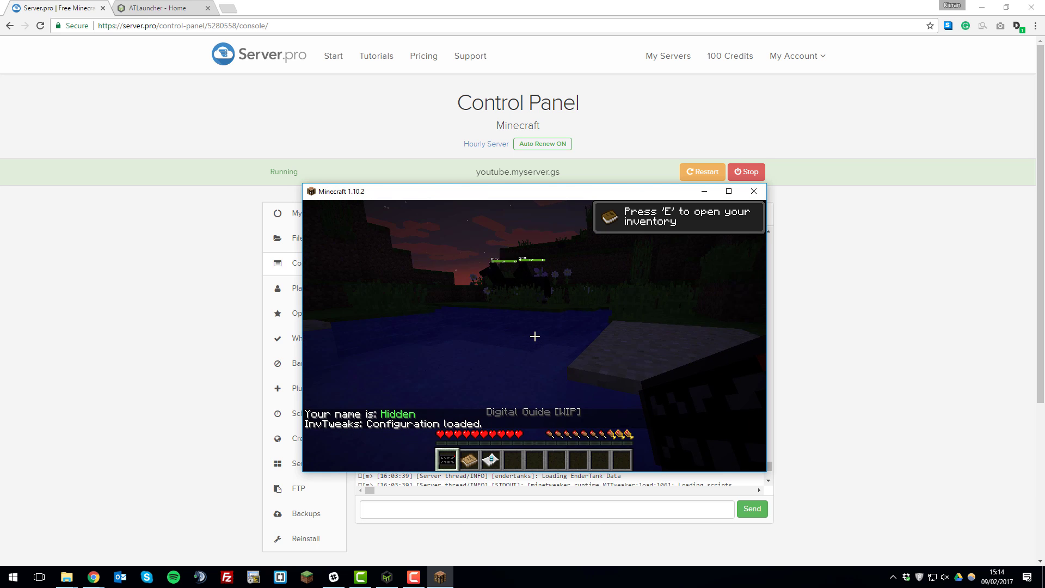